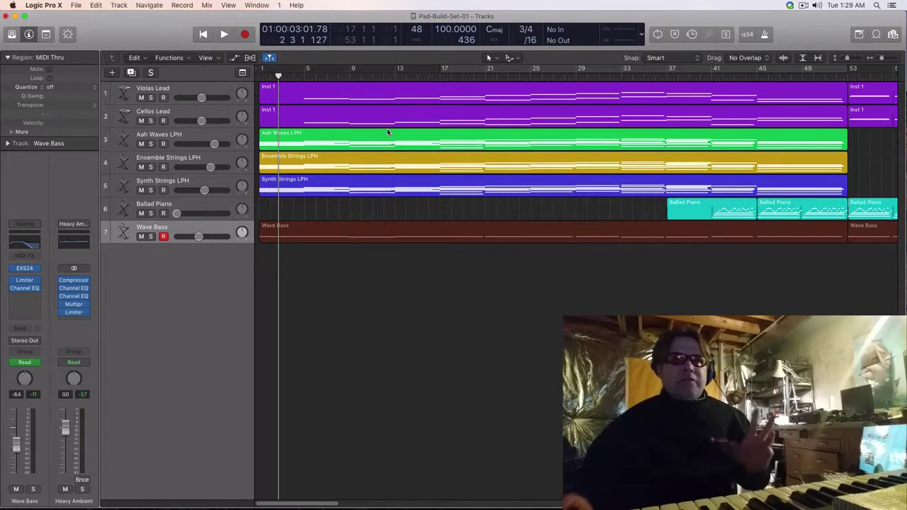
Select the Aah Waves, Ensemble Strings, Synth Strings and Ballad Piano tracks in turn to compare them, ending on Aah Waves LPH
click(167, 158)
click(163, 136)
click(173, 167)
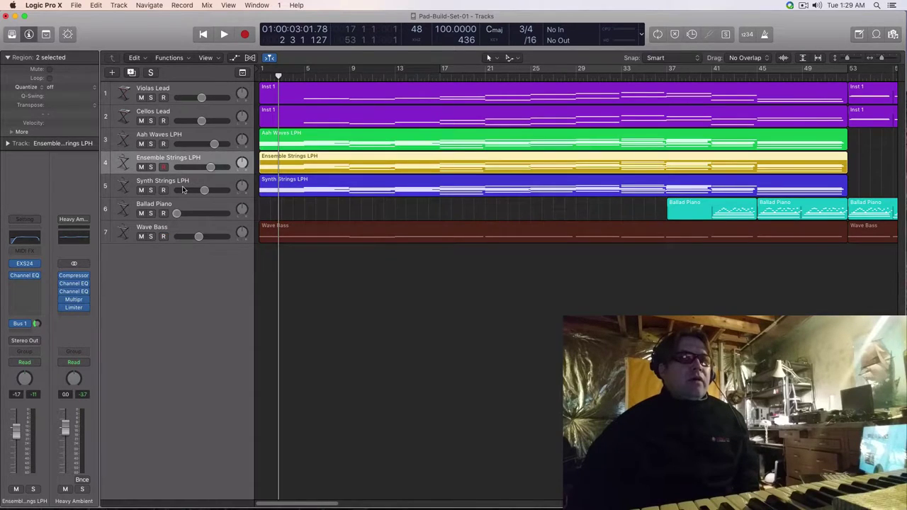
click(182, 188)
click(175, 206)
click(175, 185)
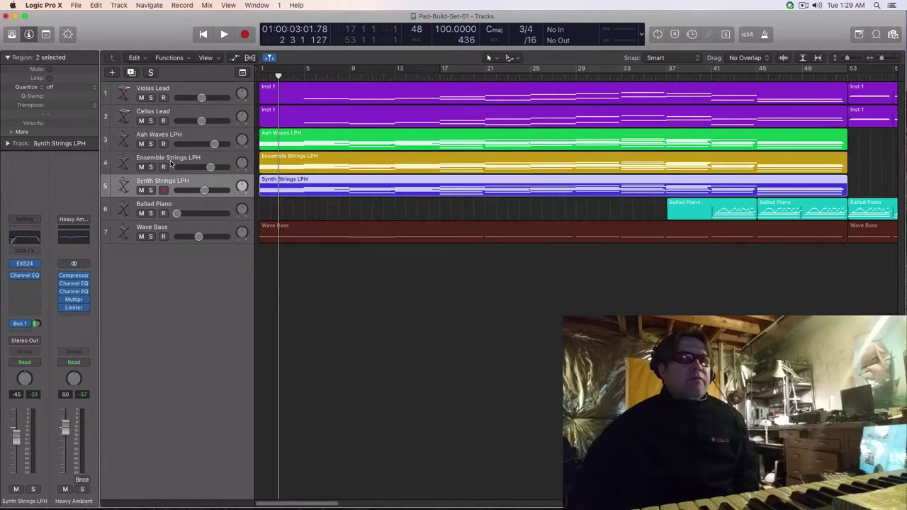
click(168, 160)
click(168, 132)
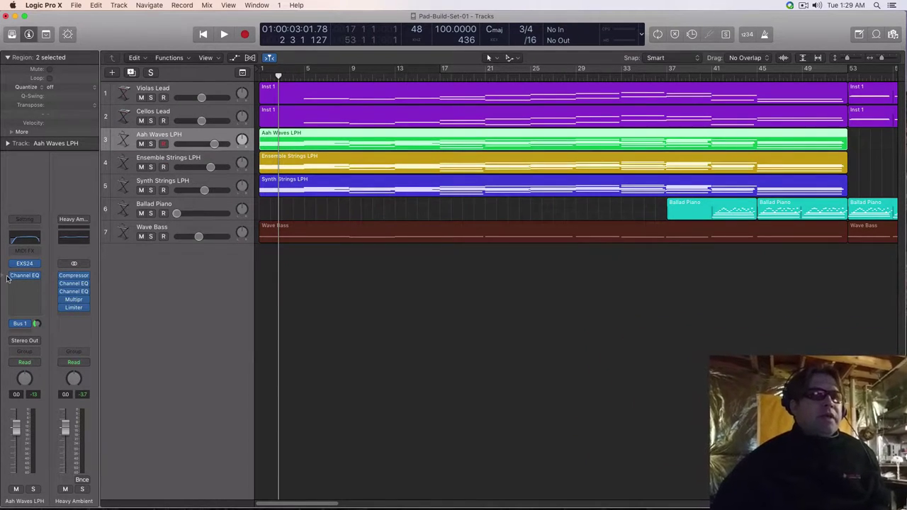
Inspect the sample zones of the Aah Waves LPH instrument in the EXS24 Instrument Editor, and close the editor and plug-in
click(25, 264)
drag(282, 47, 551, 119)
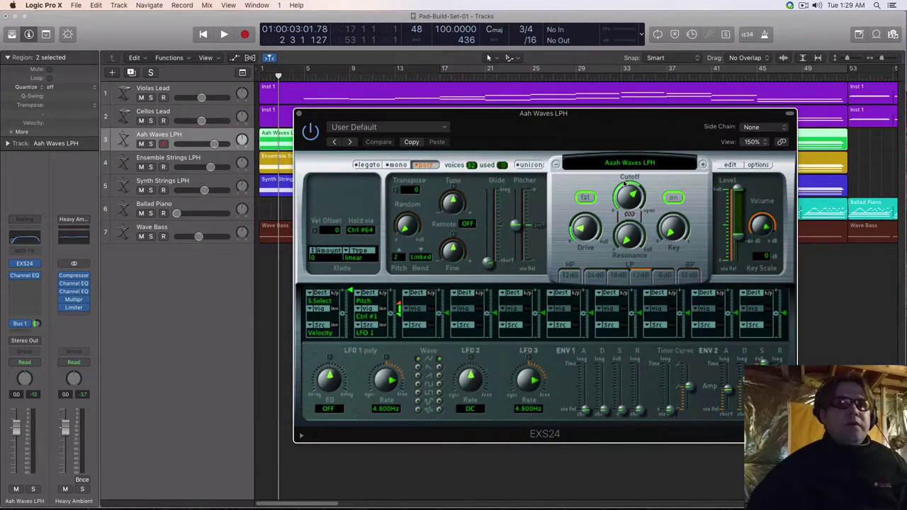
click(729, 165)
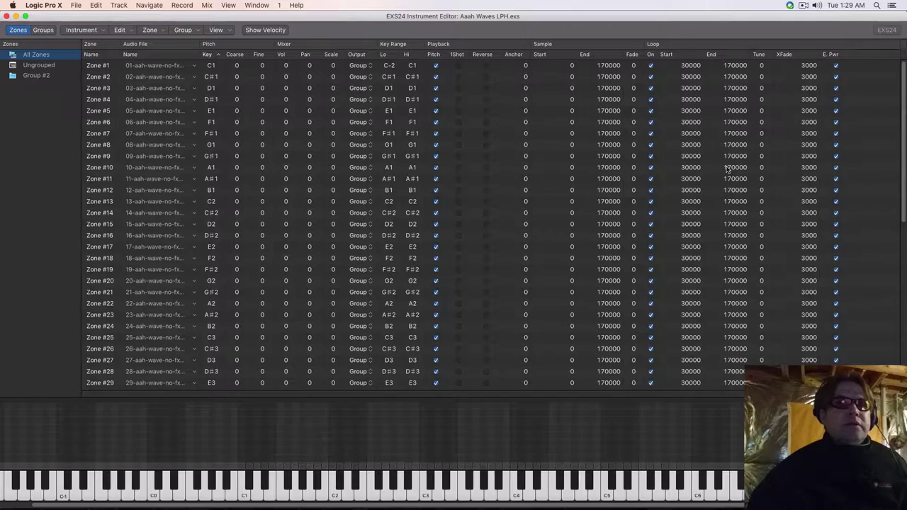
scroll(285, 187, down, 4)
scroll(286, 187, up, 5)
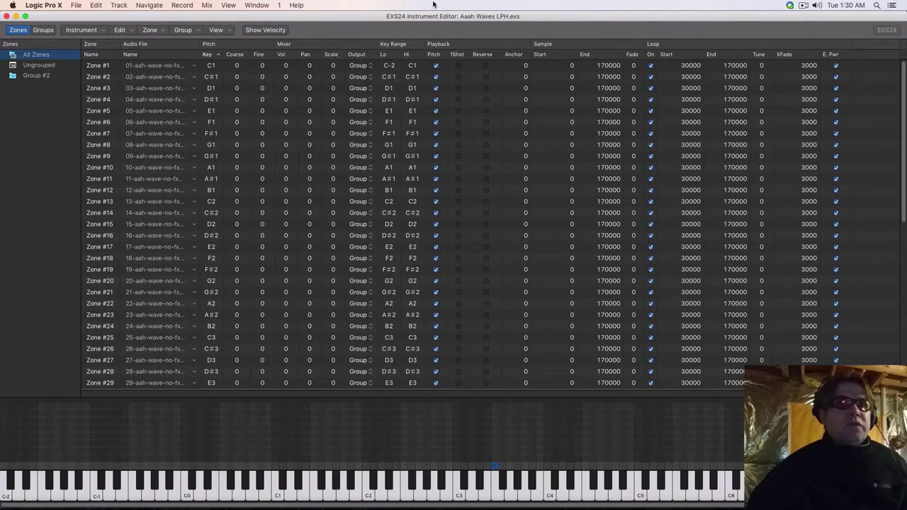
click(6, 16)
mouse_move(639, 114)
mouse_down()
mouse_move(668, 108)
mouse_move(635, 104)
mouse_up()
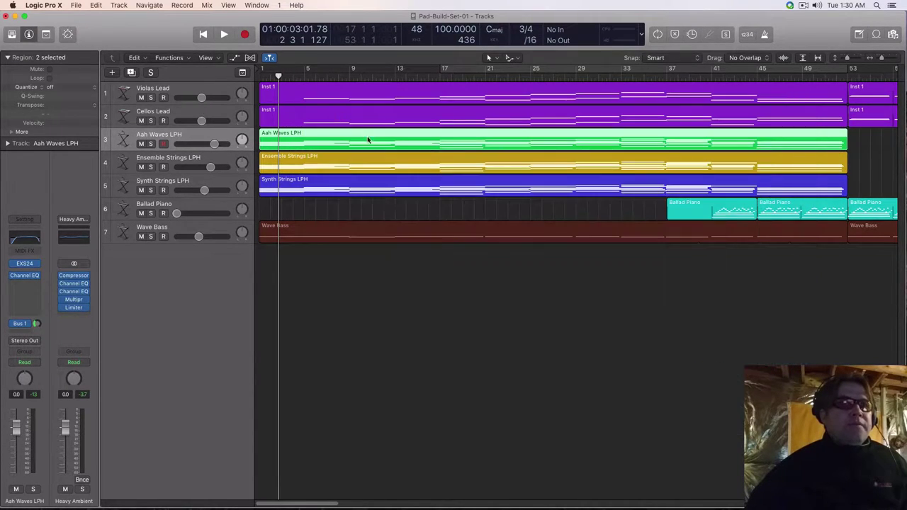
click(311, 106)
Solo the Wave Bass track, play it from the start of the project, and stop playback
click(185, 223)
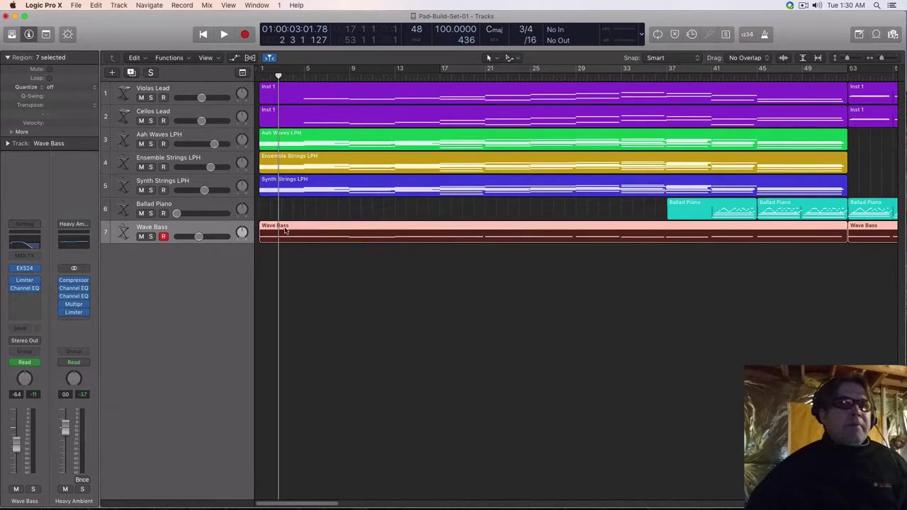
key(super+Left)
key(super+Left)
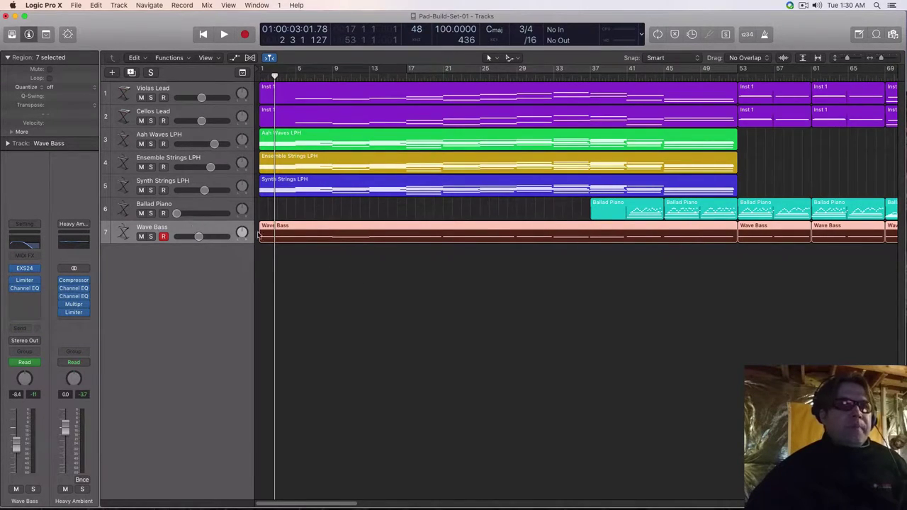
key(super+Right)
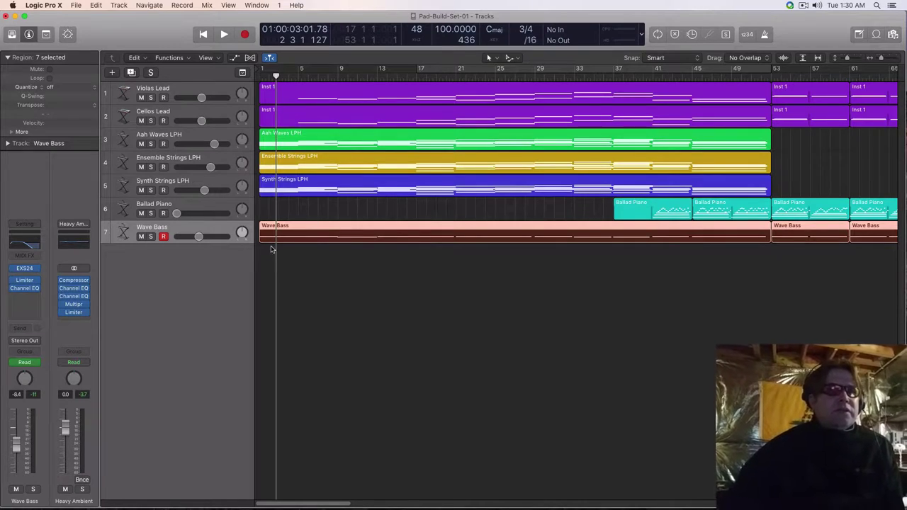
click(151, 236)
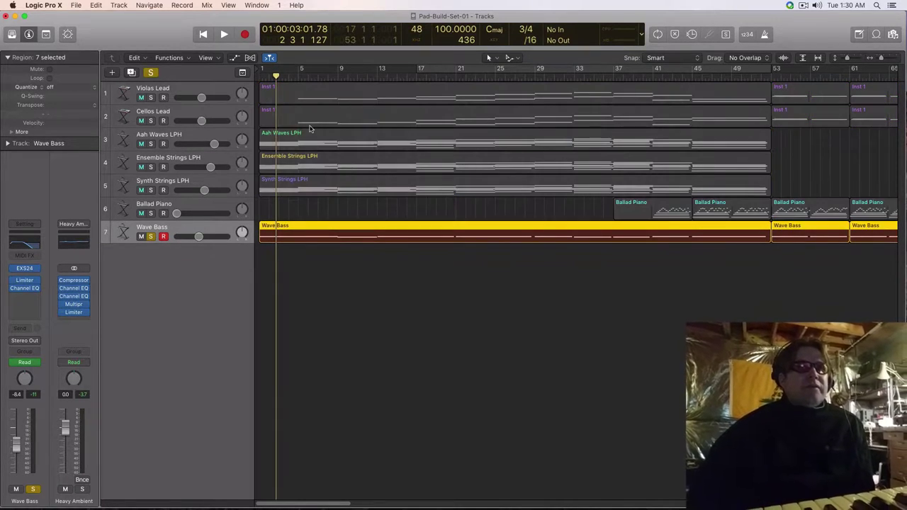
click(276, 76)
drag(277, 76, 254, 77)
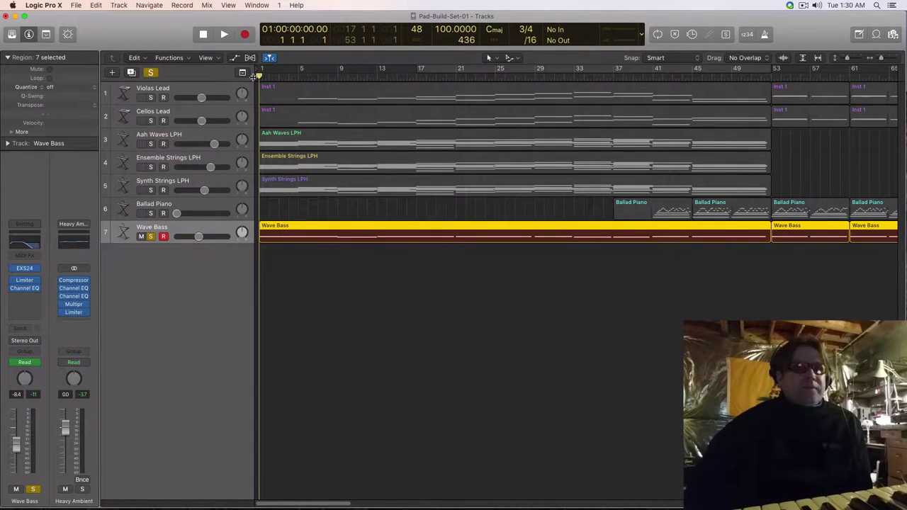
key(space)
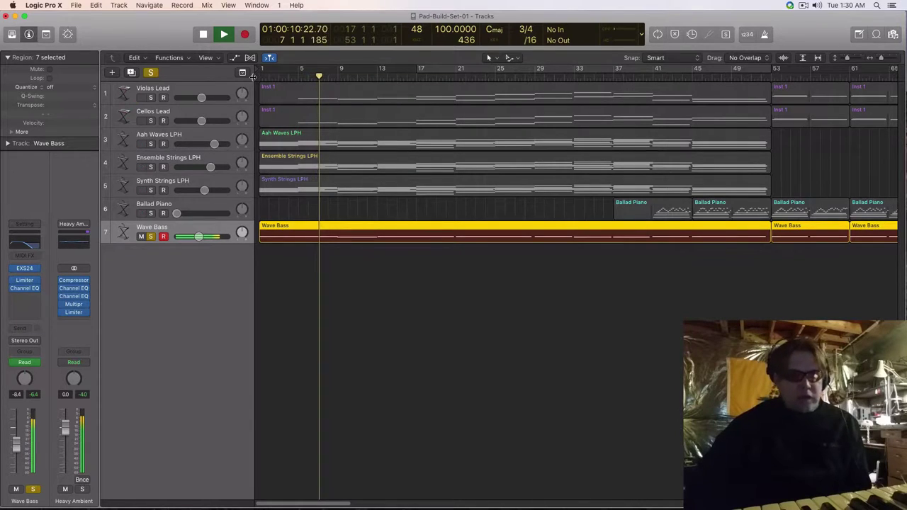
key(space)
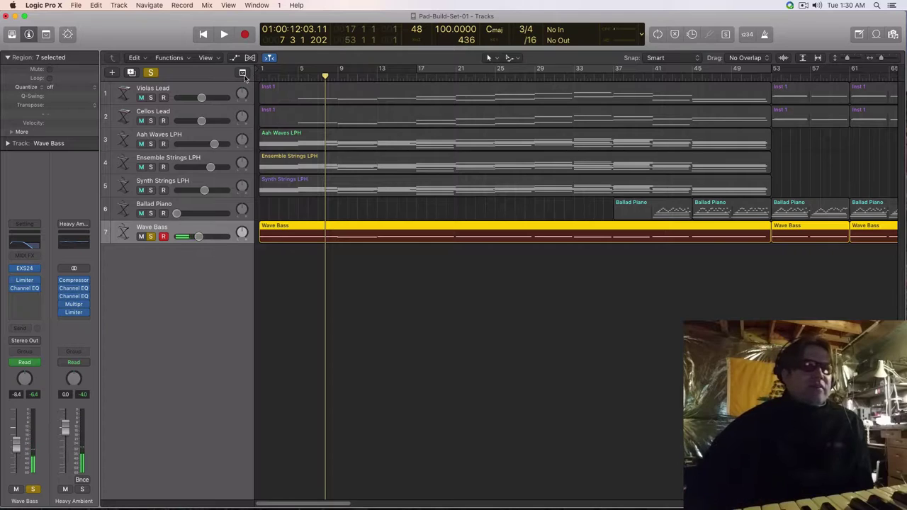
Bypass the Channel EQ on the Wave Bass channel strip
click(14, 269)
click(15, 270)
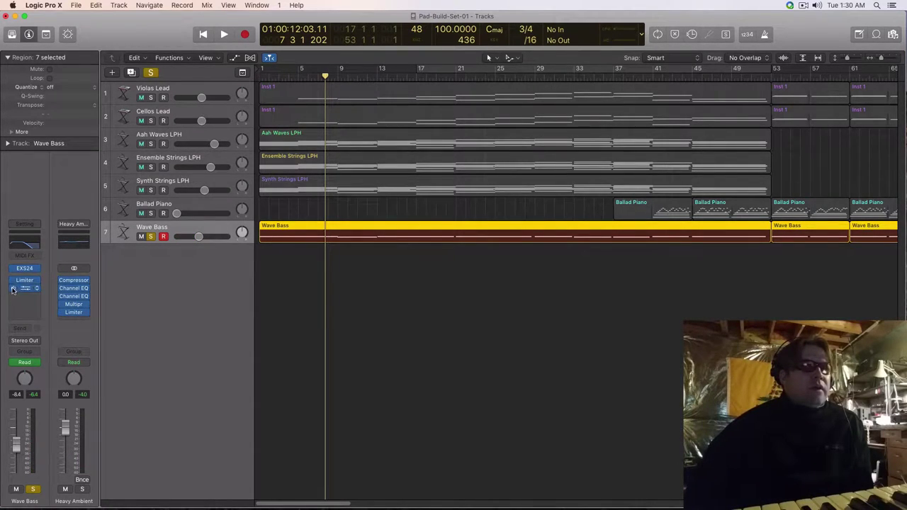
click(10, 288)
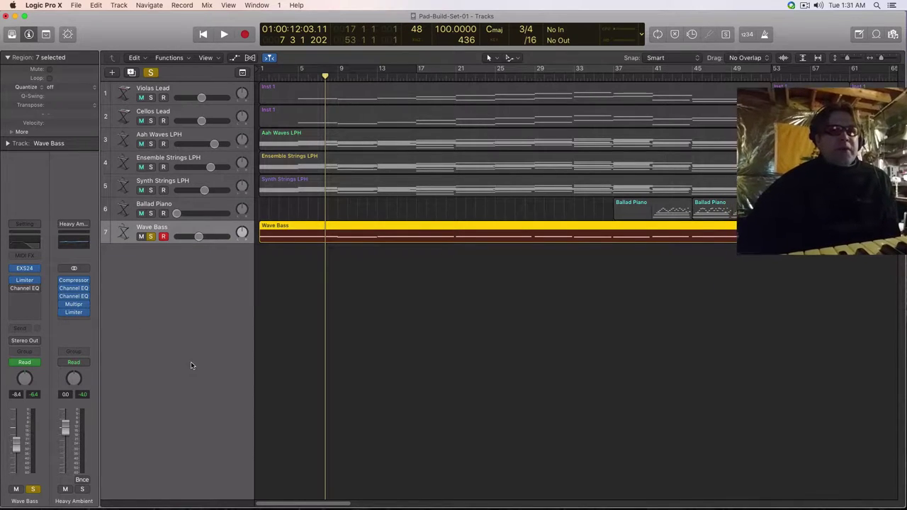
Examine the filter, modulation and LFO settings in the Wave Bass track's EXS24 sampler, and close it
click(25, 268)
drag(315, 45, 525, 122)
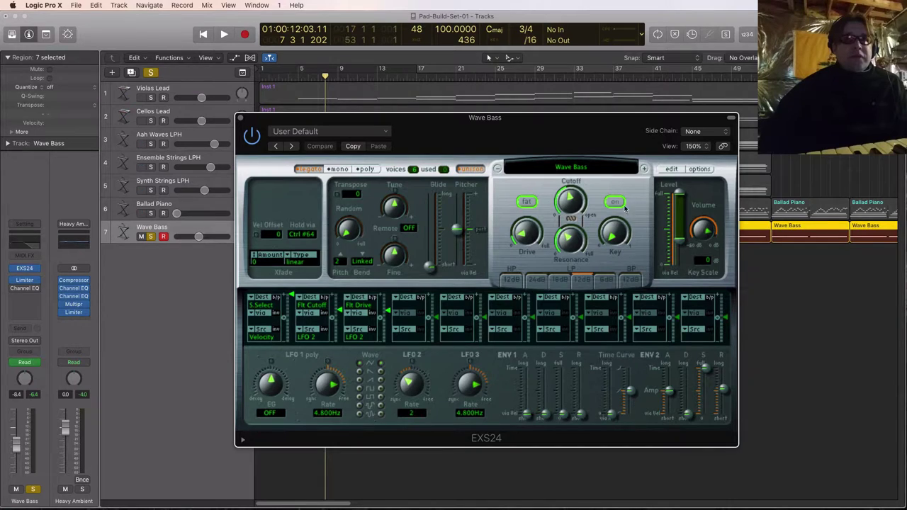
mouse_move(399, 118)
mouse_down()
mouse_move(382, 130)
mouse_move(403, 131)
mouse_up()
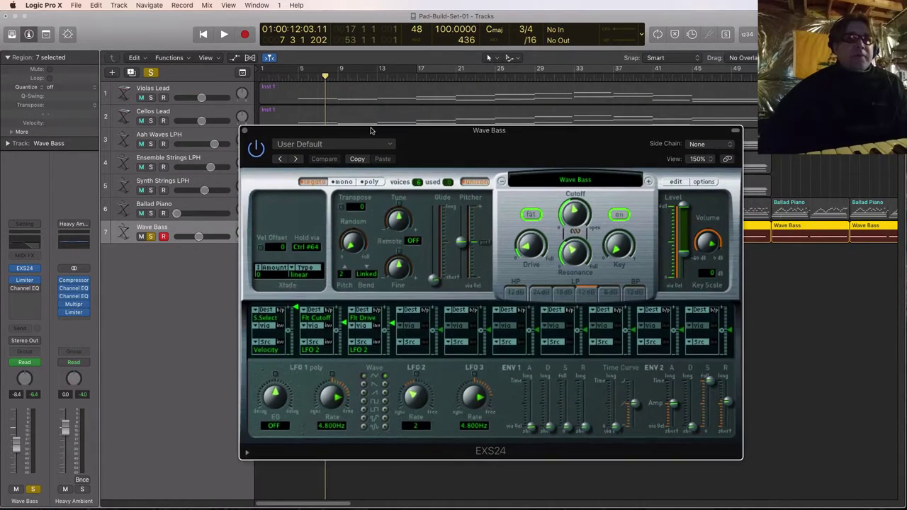
click(244, 131)
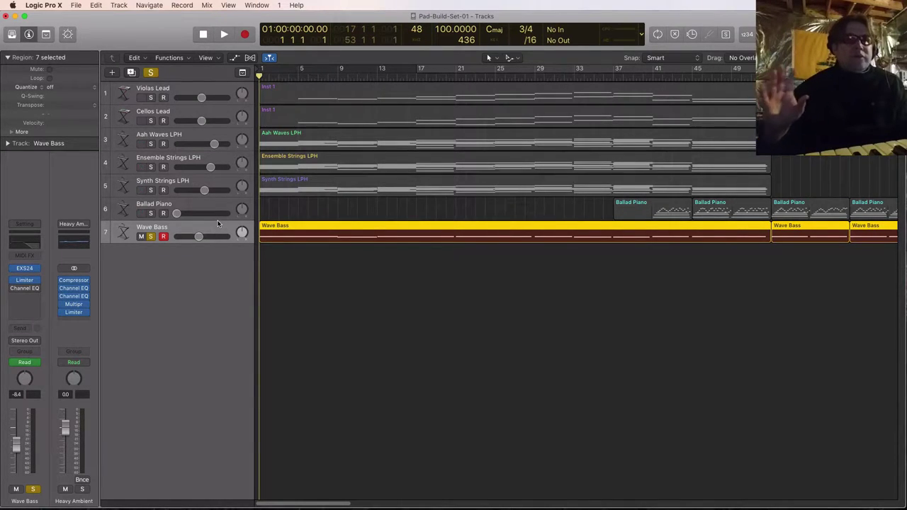
Move the solo from Wave Bass to the Synth Strings LPH track and audition it from the project start
click(151, 237)
click(178, 185)
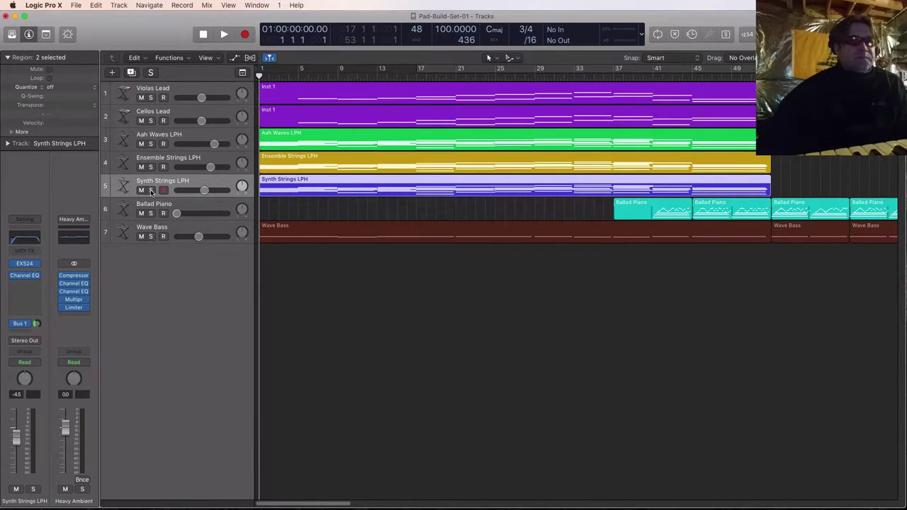
click(151, 190)
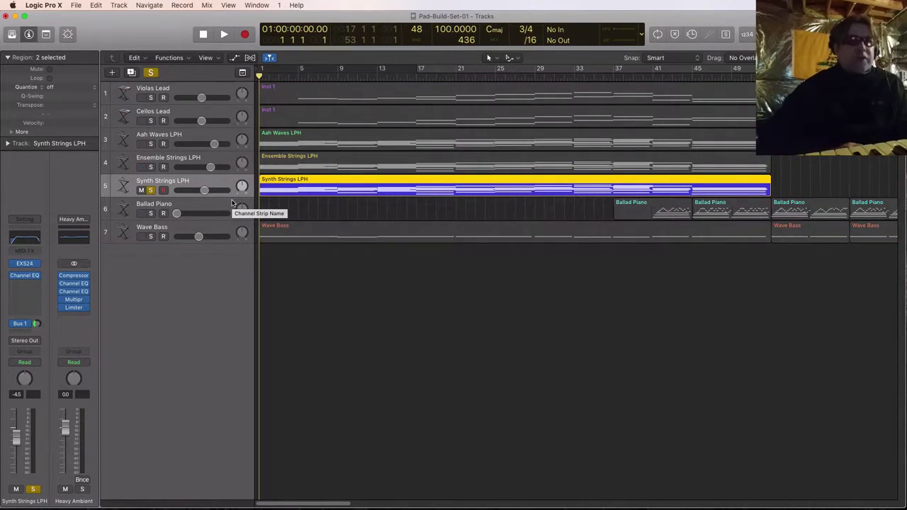
key(space)
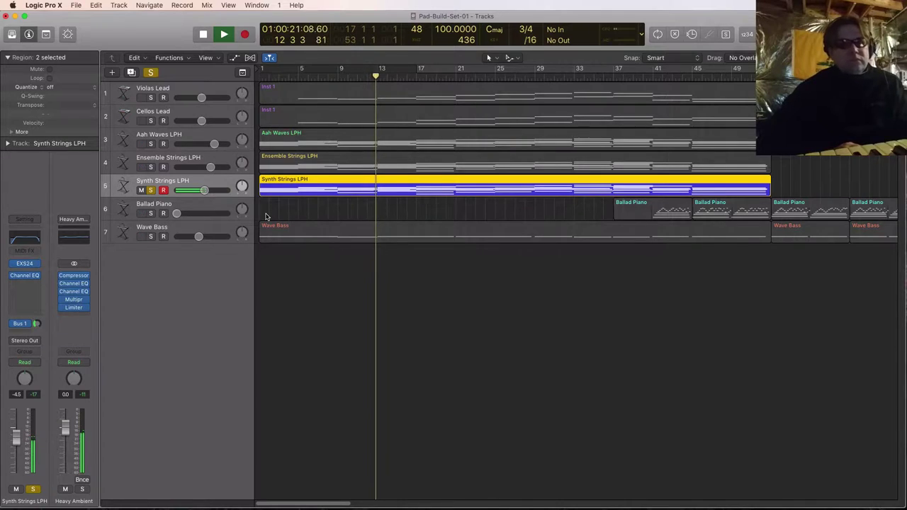
key(space)
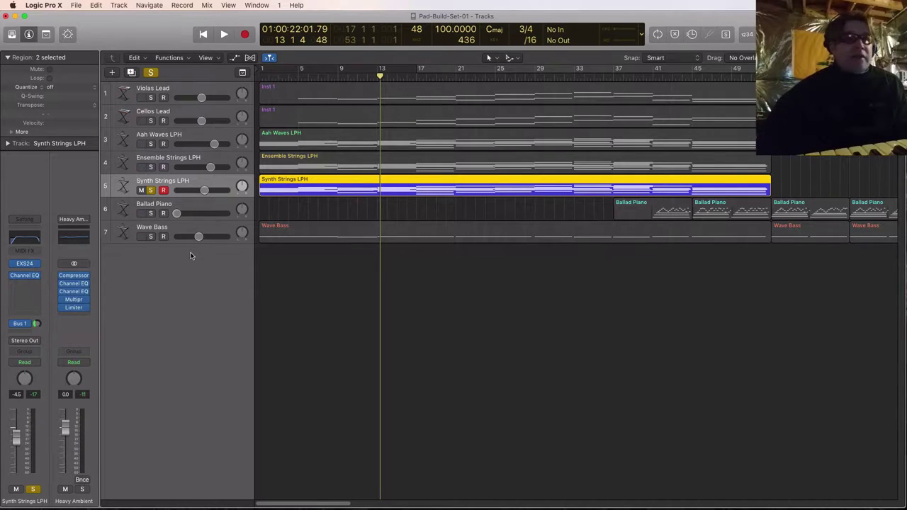
Open the Synth Strings LPH sampler, review its sample zones and loop points in the Instrument Editor, and close the editor
click(25, 264)
drag(367, 46, 572, 121)
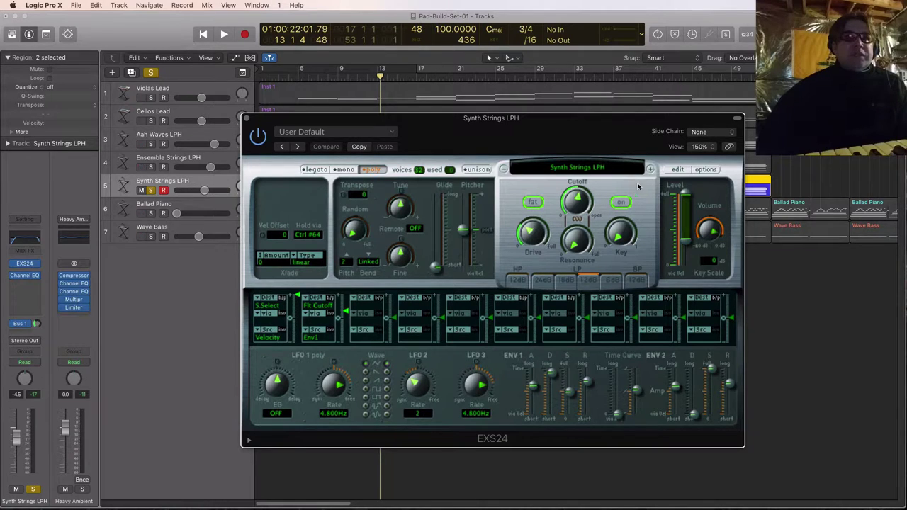
click(677, 170)
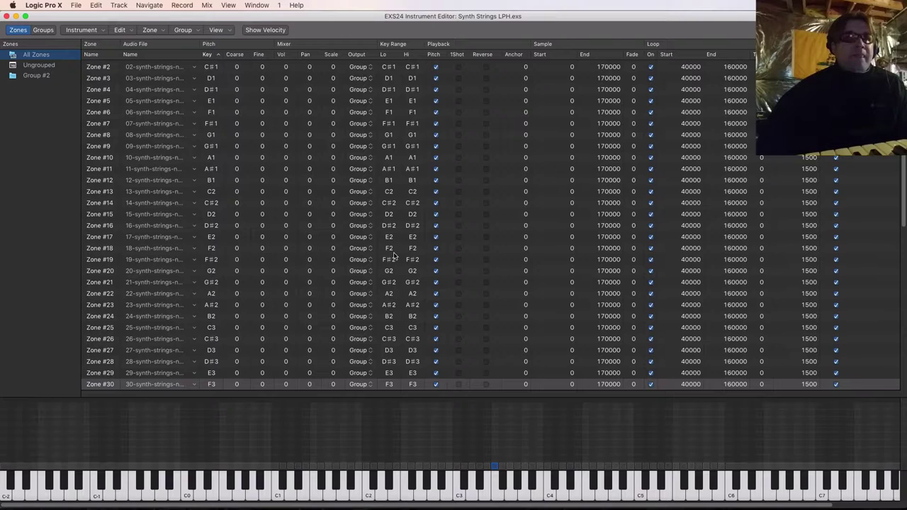
scroll(162, 171, down, 2)
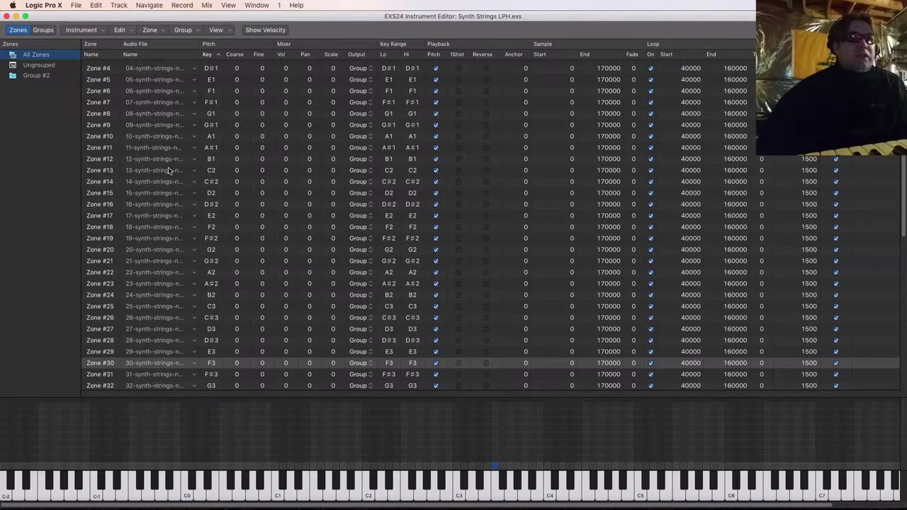
scroll(170, 172, down, 3)
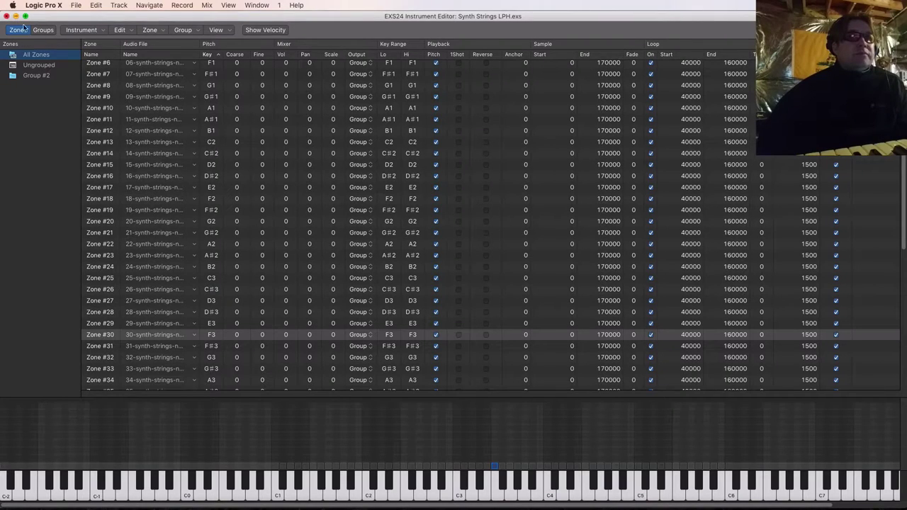
scroll(454, 138, up, 5)
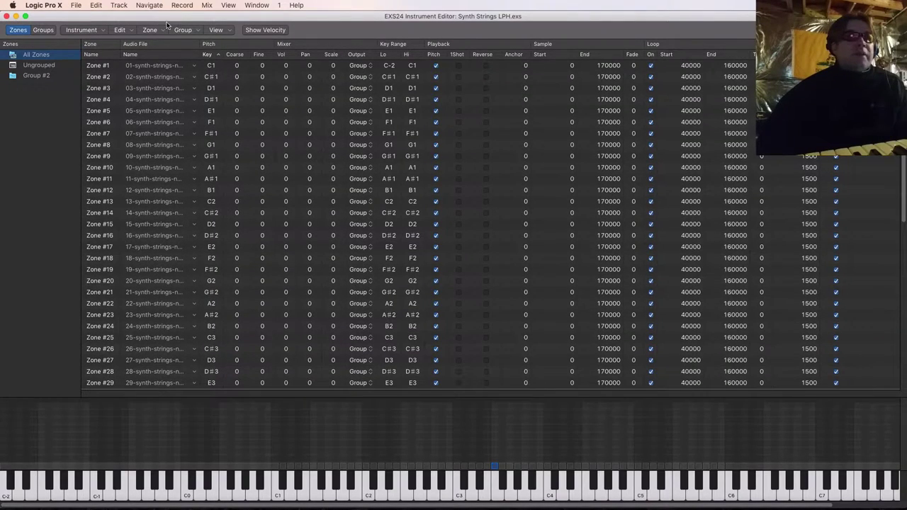
click(6, 17)
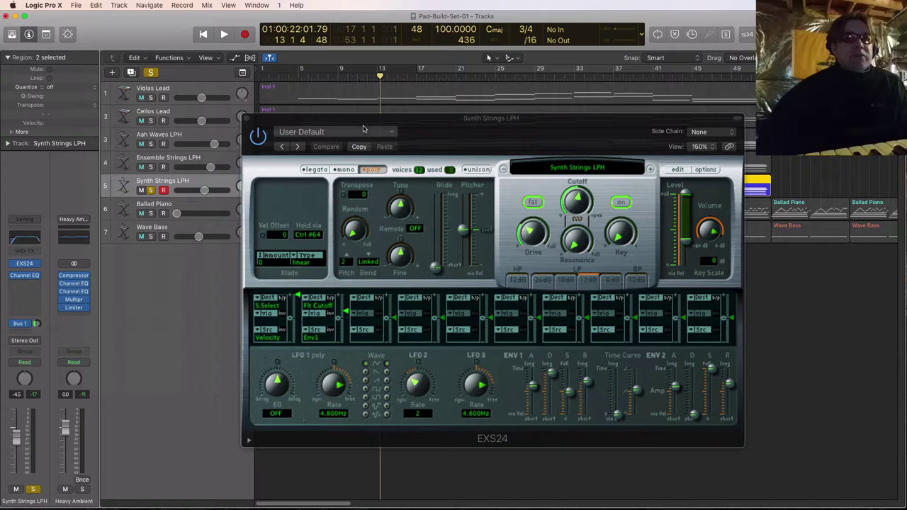
Bypass the Channel EQ and Bus 1 send on Synth Strings LPH, and close its EXS24 window after reviewing the modulation settings
drag(344, 118, 376, 122)
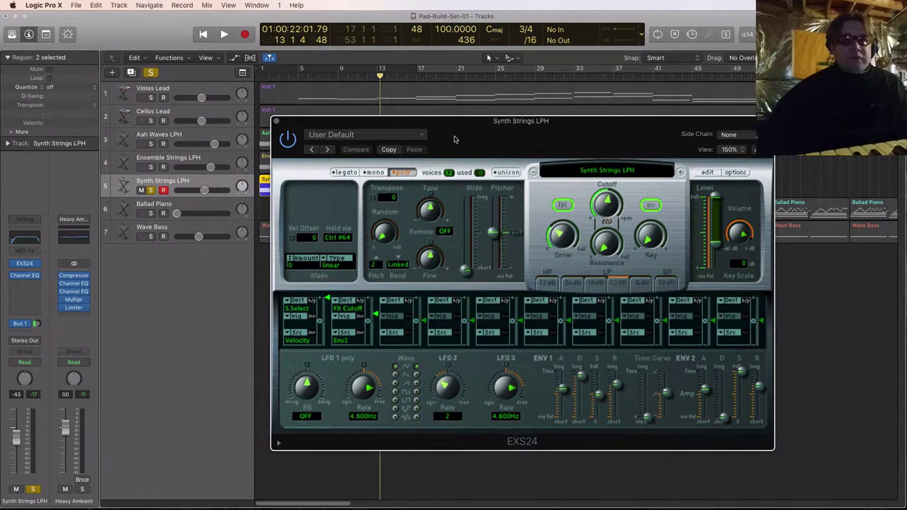
drag(446, 137, 486, 153)
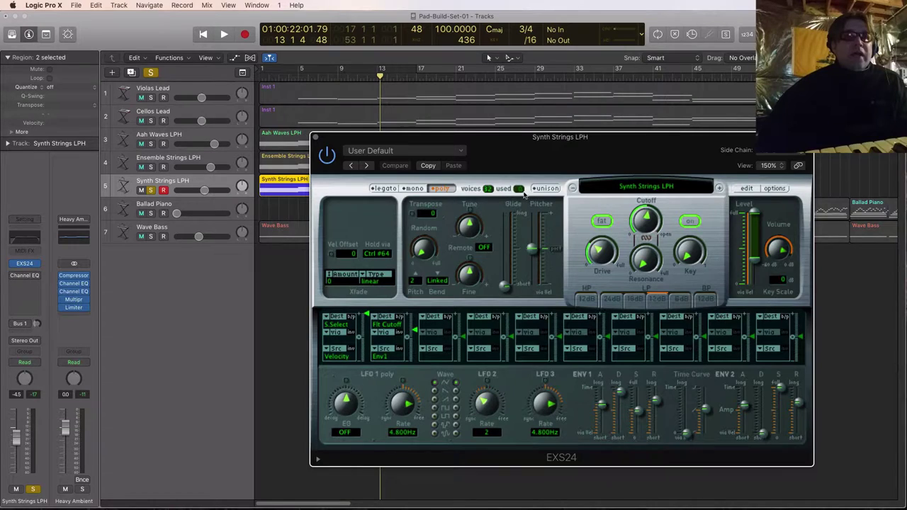
drag(526, 194, 506, 187)
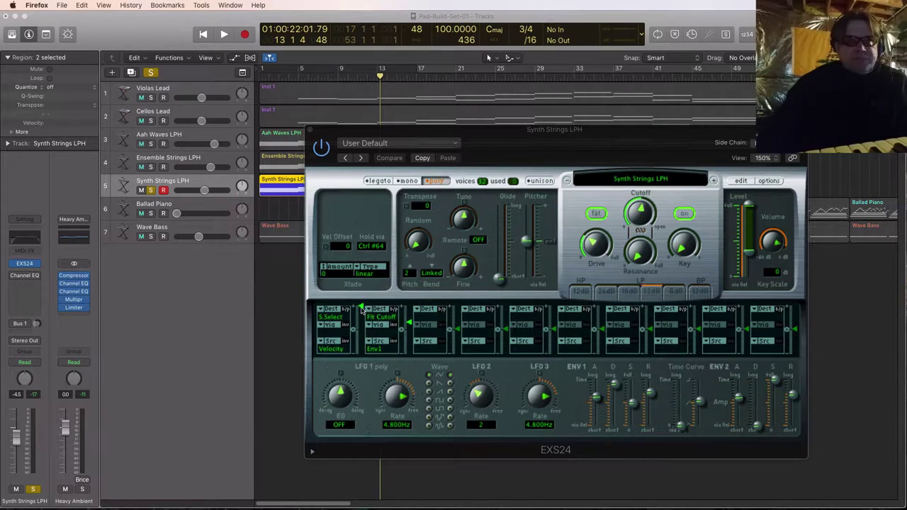
click(362, 306)
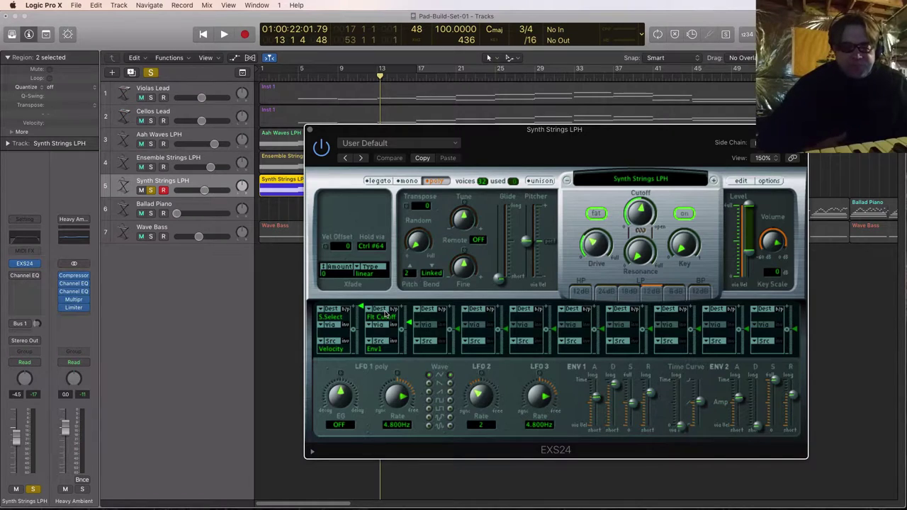
key(super+w)
Move the solo from Synth Strings LPH to Ensemble Strings LPH and start playback from the project start
click(150, 190)
click(151, 167)
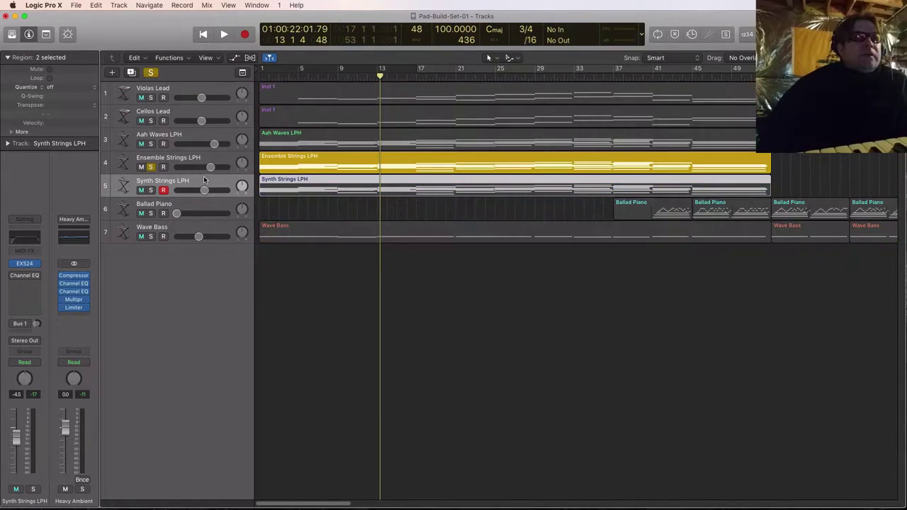
key(space)
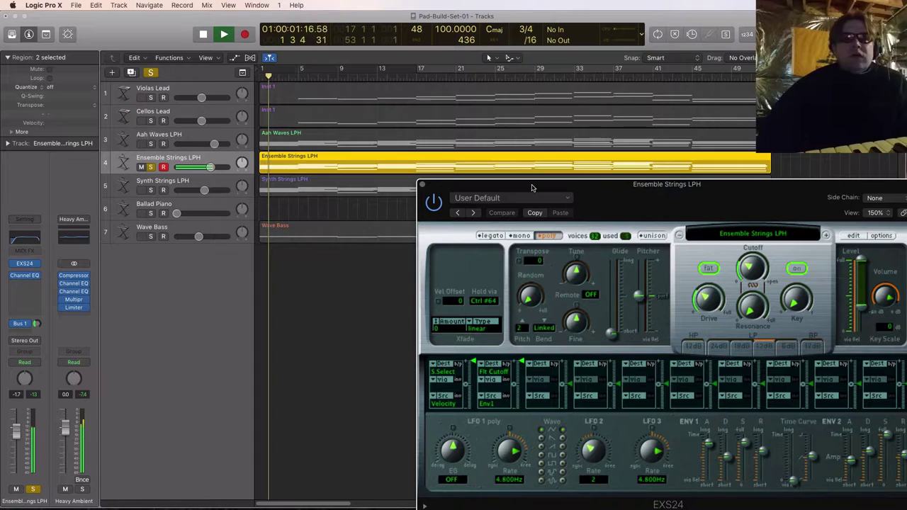
Audition the soloed Ensemble Strings LPH track with its EXS24 settings in view, stop playback, and clear the solo and sampler window
drag(593, 184, 510, 122)
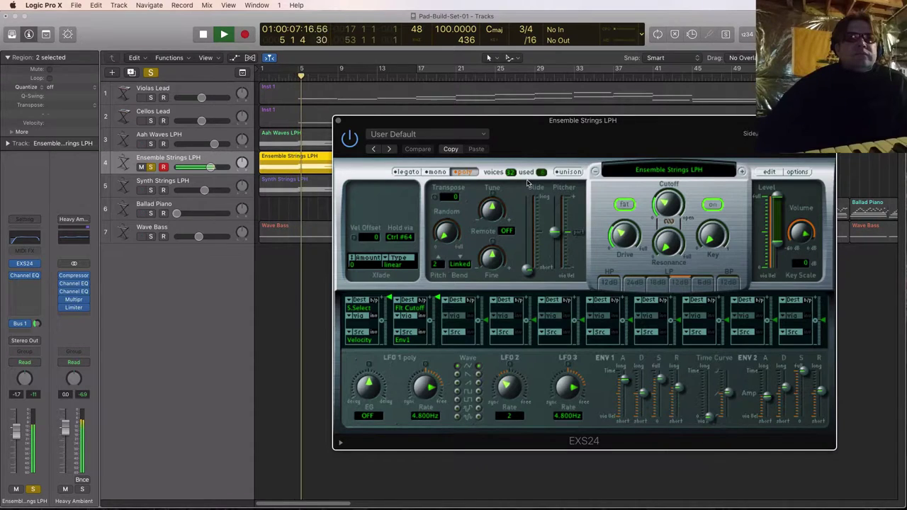
drag(495, 124, 525, 150)
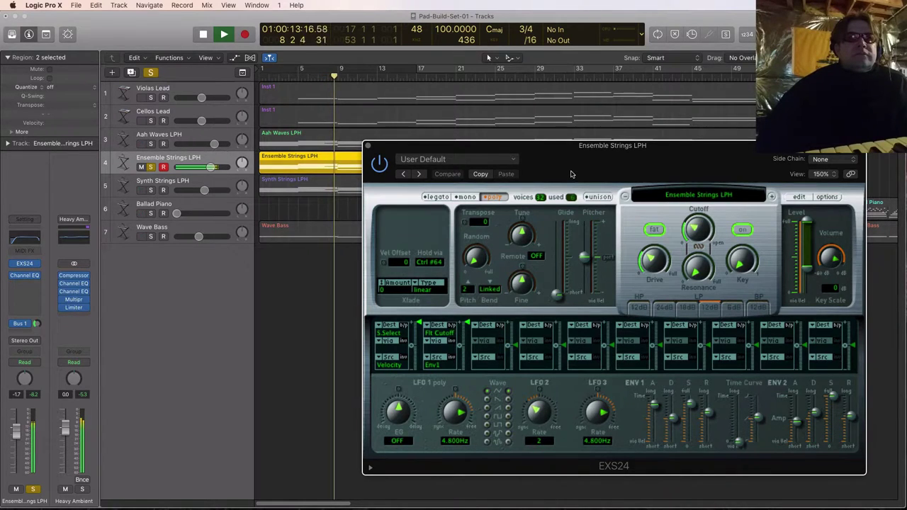
drag(548, 162, 558, 167)
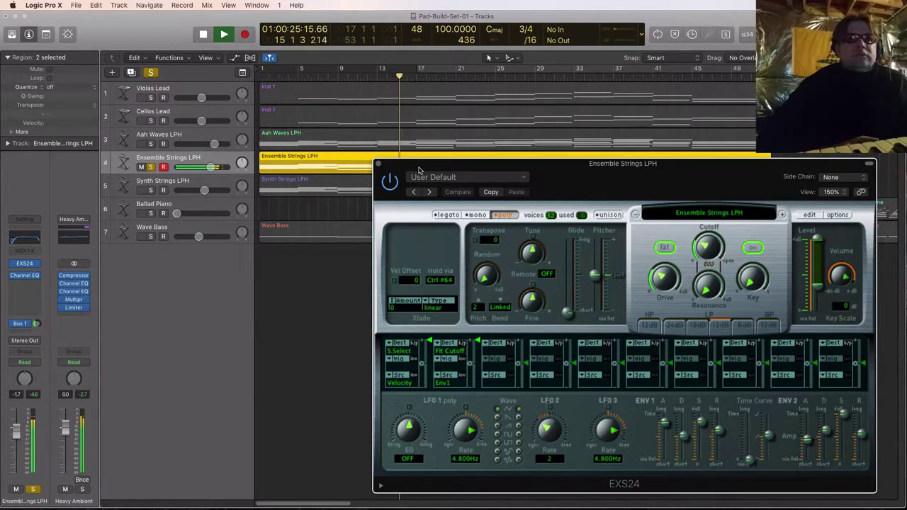
key(space)
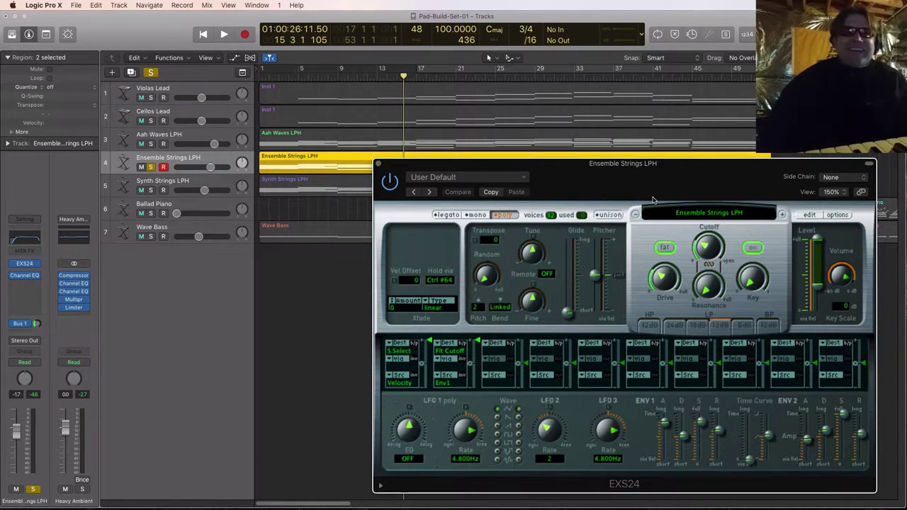
drag(580, 172, 534, 168)
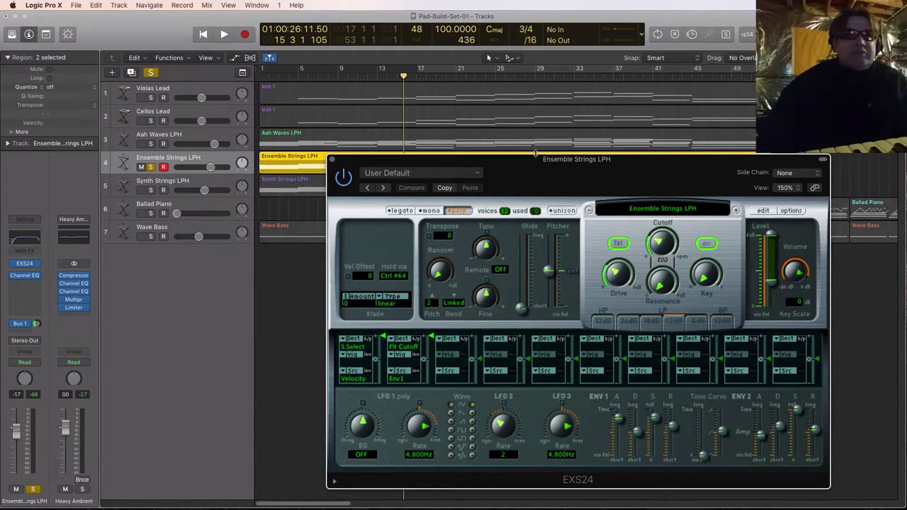
drag(490, 163, 494, 157)
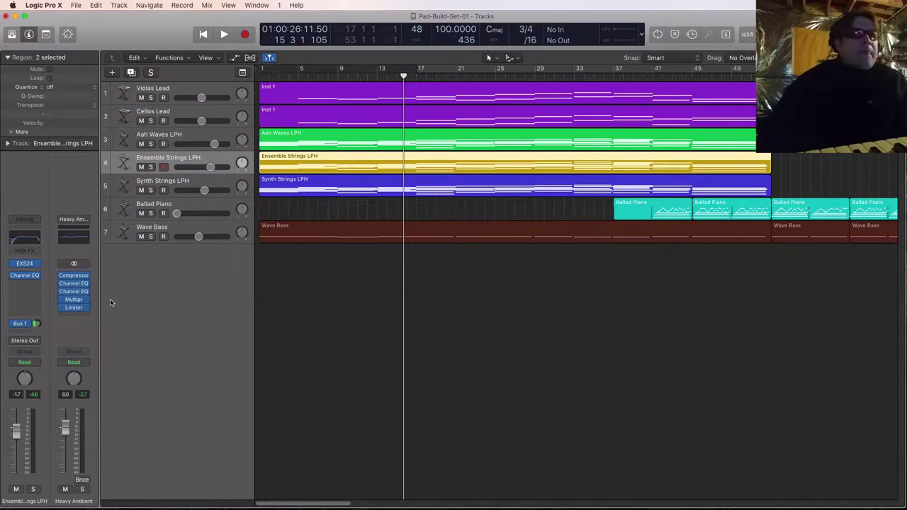
Open the Space Designer reverb fed by Bus 1, review its 02.8s Nice Vocal Hall preset and reverb output, and close it
click(25, 323)
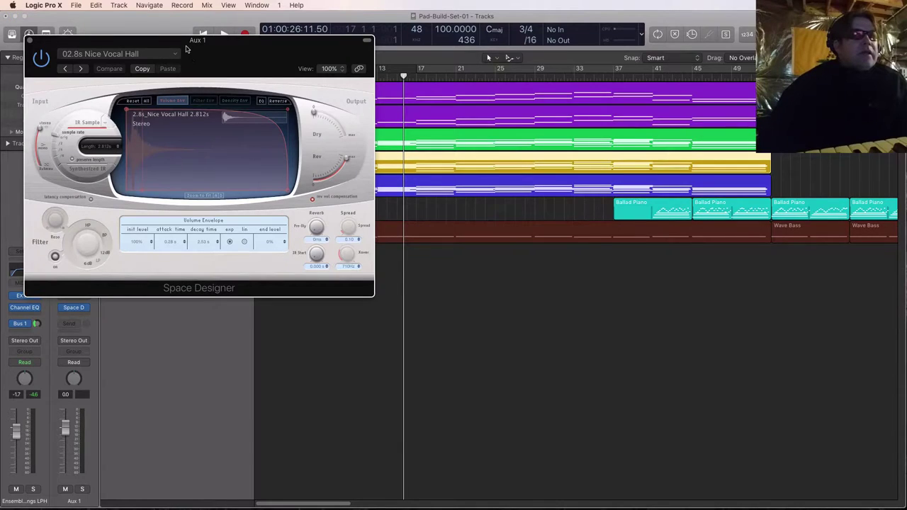
drag(176, 45, 481, 186)
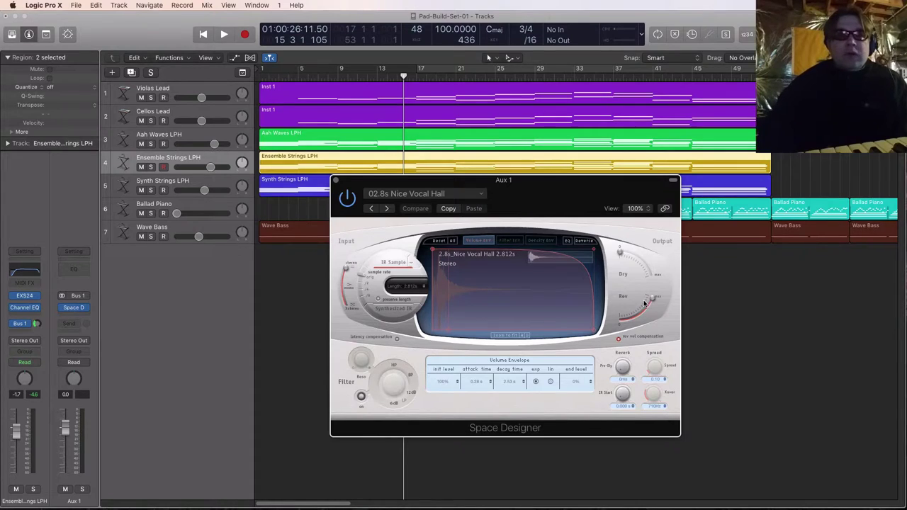
drag(649, 302, 653, 311)
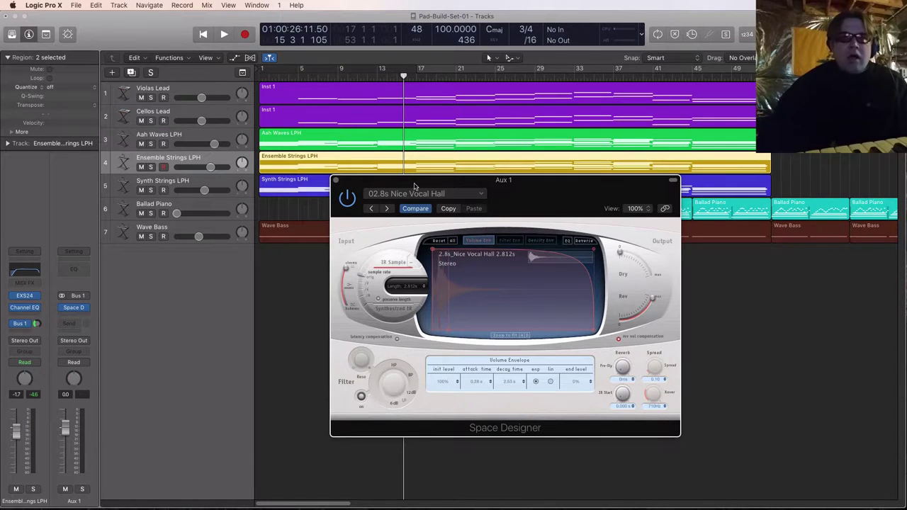
drag(392, 175, 387, 196)
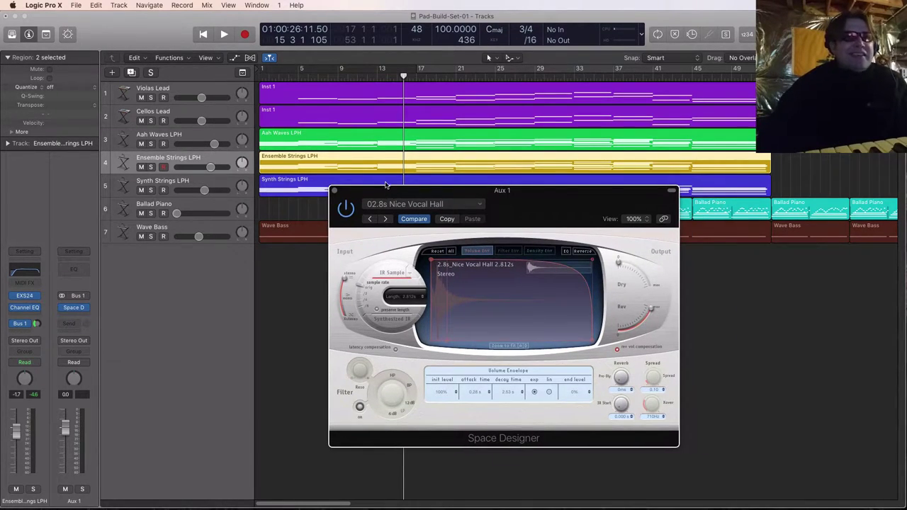
click(333, 190)
Solo and briefly play the Aah Waves LPH track, and open its EXS24 sampler
click(200, 135)
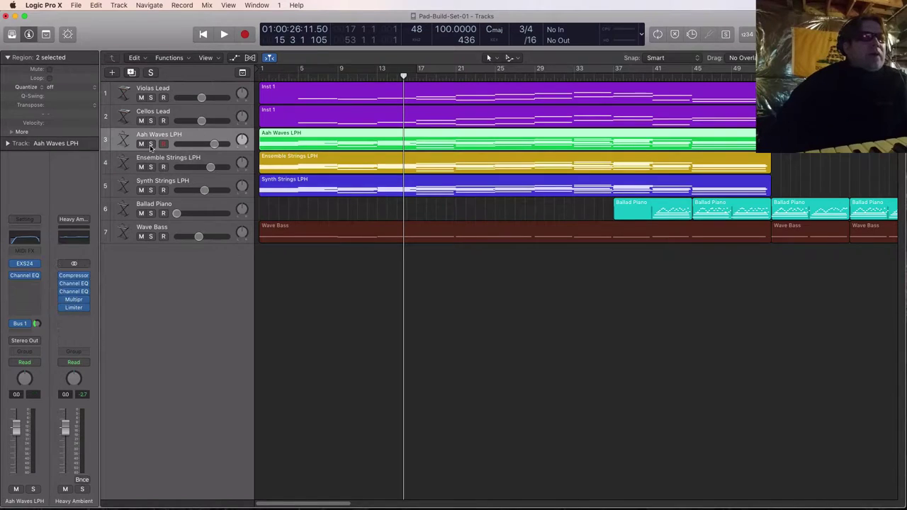
click(150, 144)
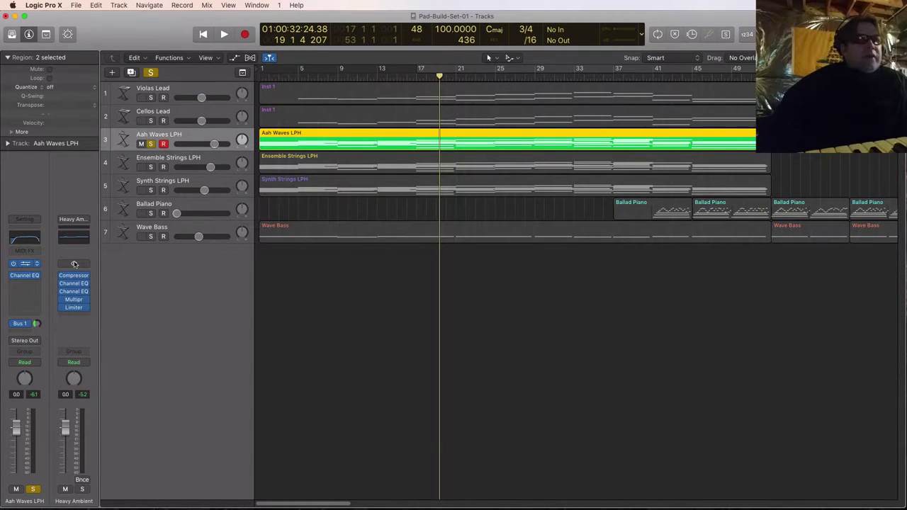
click(24, 264)
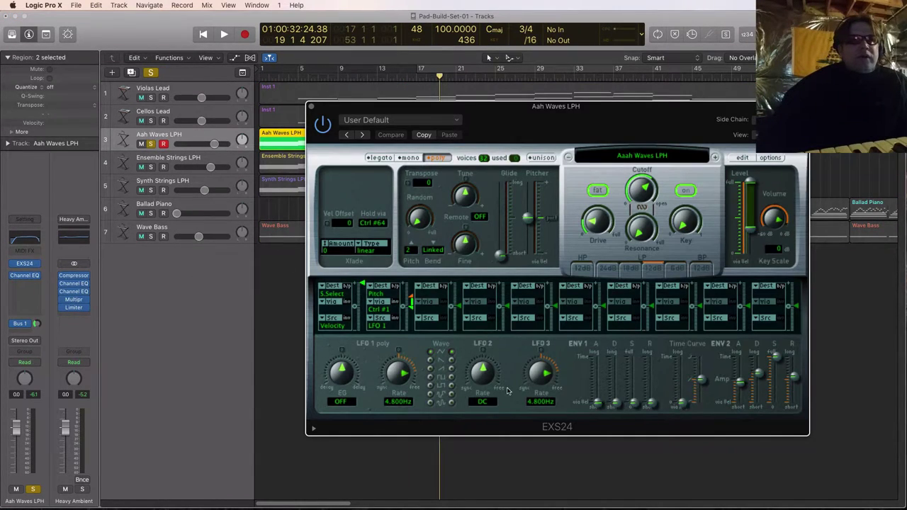
drag(368, 112, 371, 133)
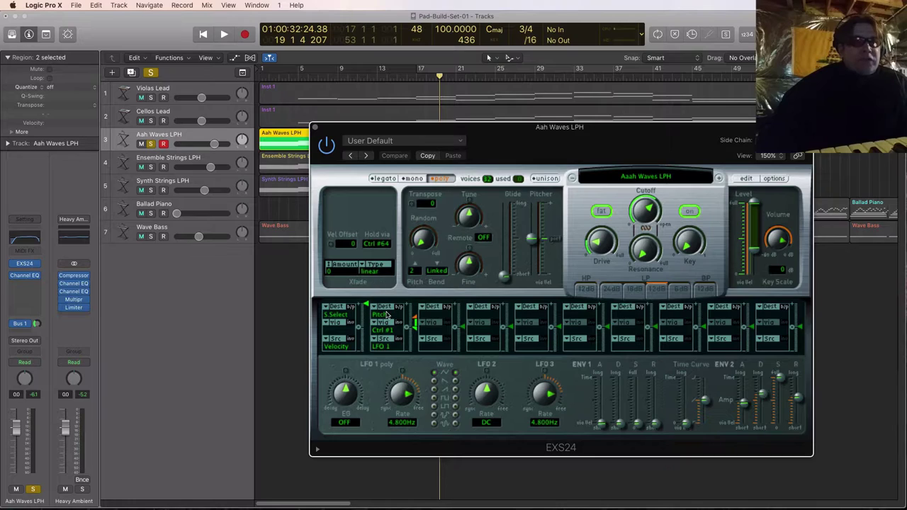
Set the second modulation slot of Aah Waves LPH to Env1 controlling Filter Cutoff, with no via source
click(387, 348)
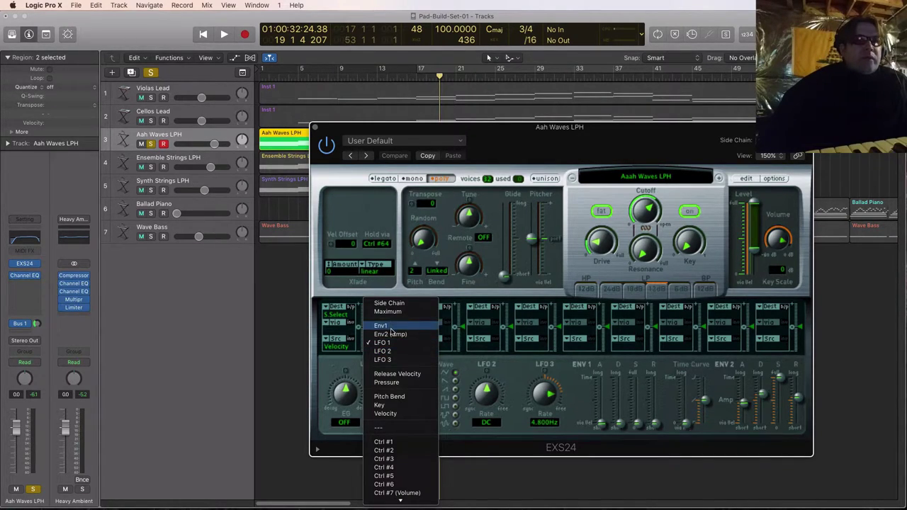
click(389, 326)
click(394, 324)
click(402, 319)
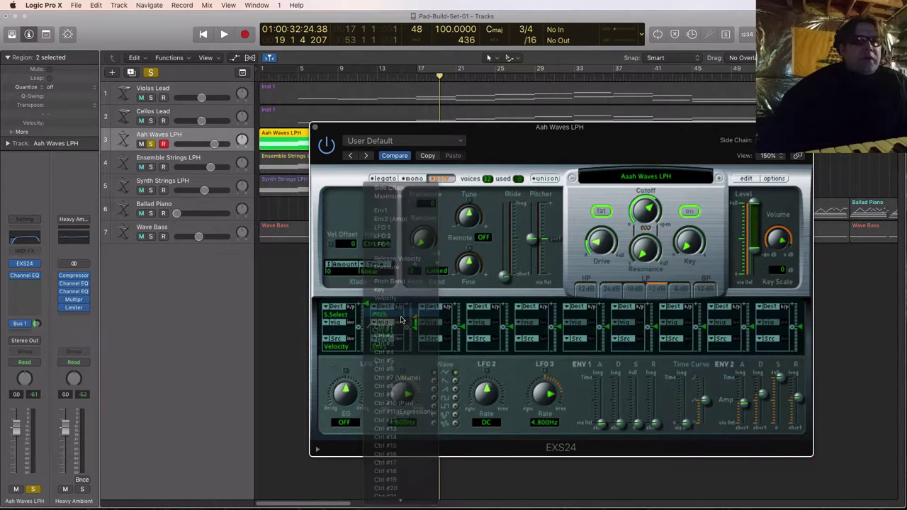
click(401, 319)
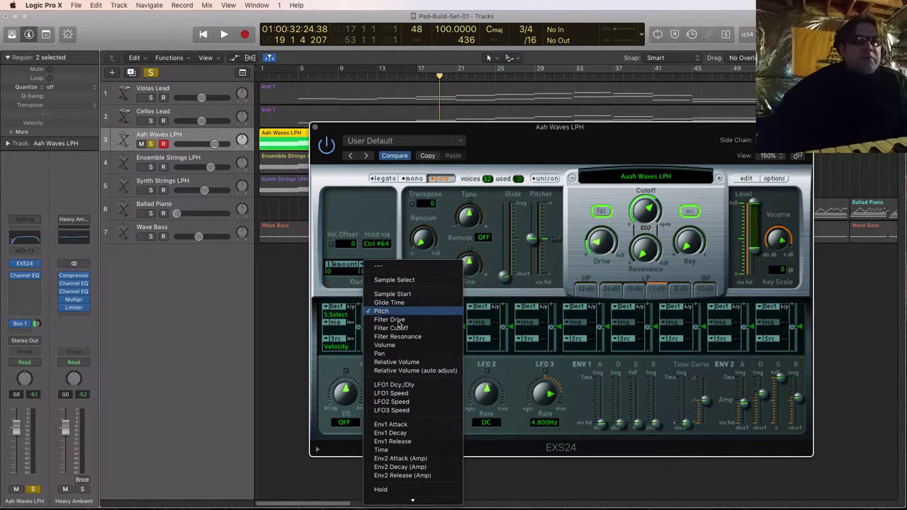
click(398, 328)
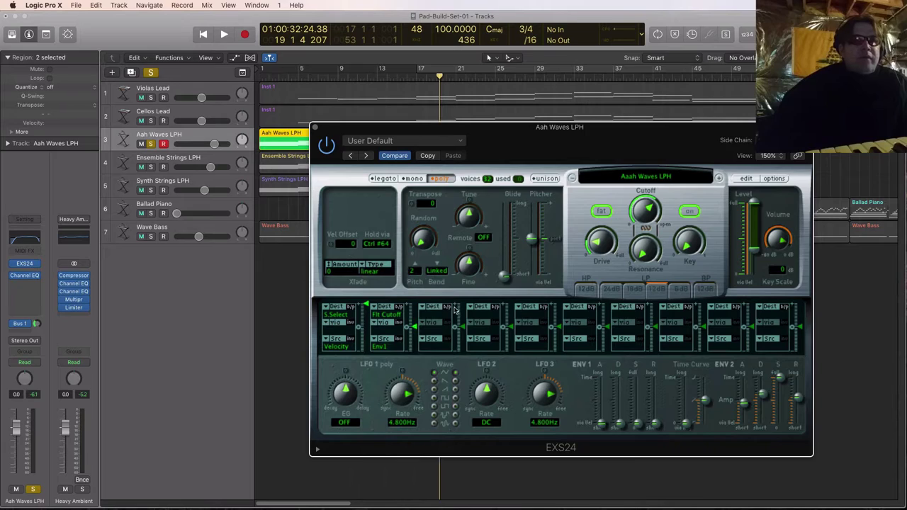
Shape the Aah Waves LPH filter sweep by raising the Env 1 sliders, drive and cutoff modulation amount, and lowering the filter cutoff
drag(601, 425, 656, 401)
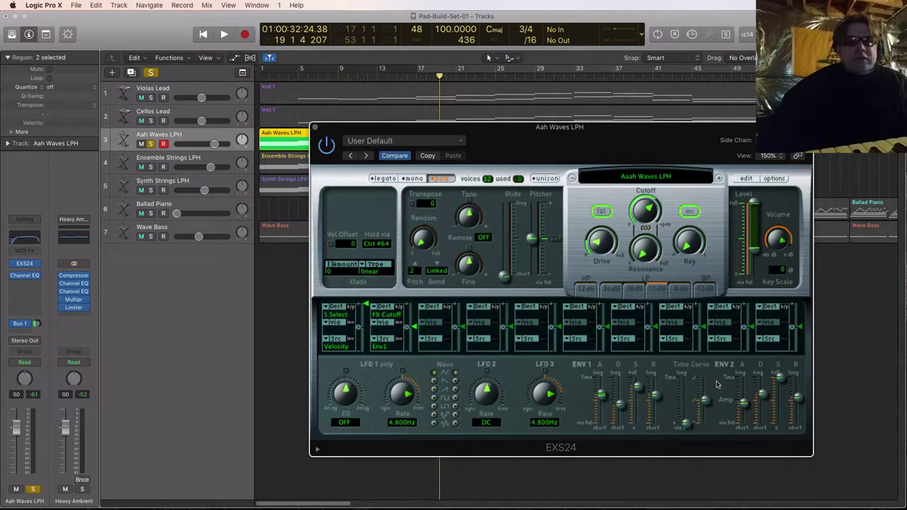
drag(645, 209, 604, 238)
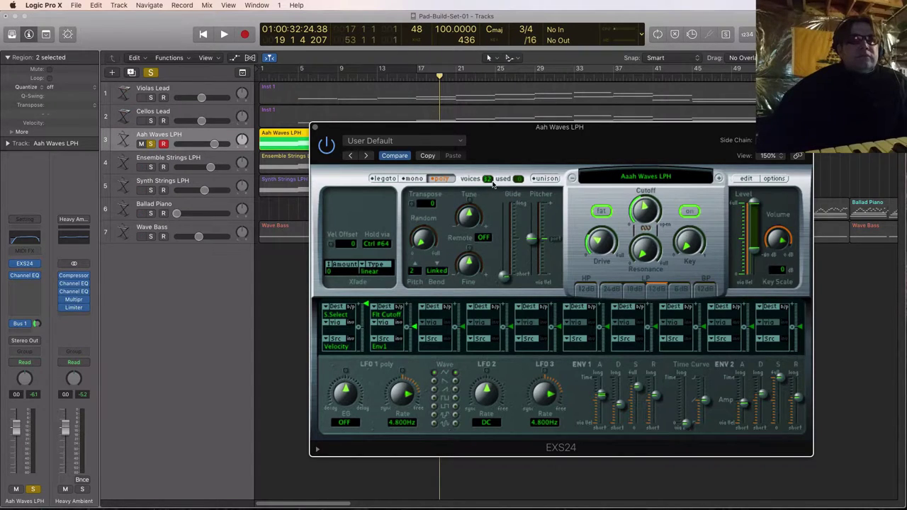
drag(493, 172, 494, 178)
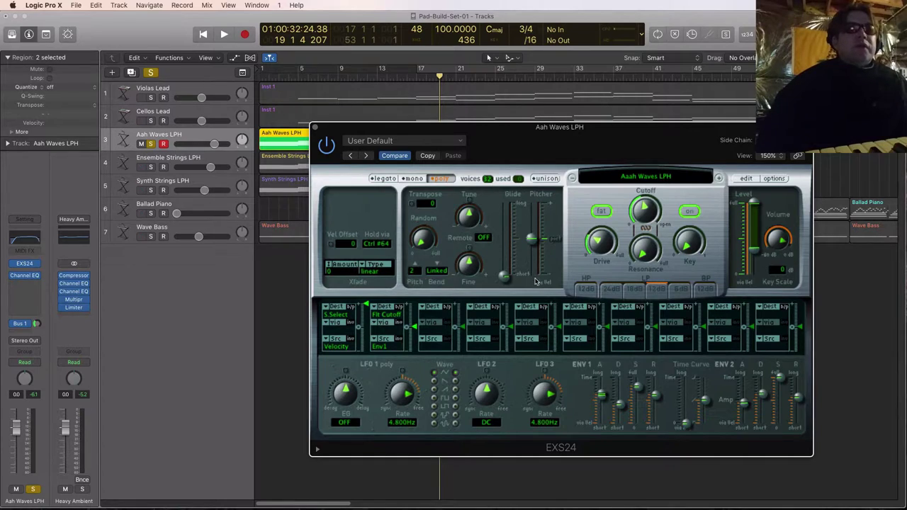
drag(417, 333, 421, 313)
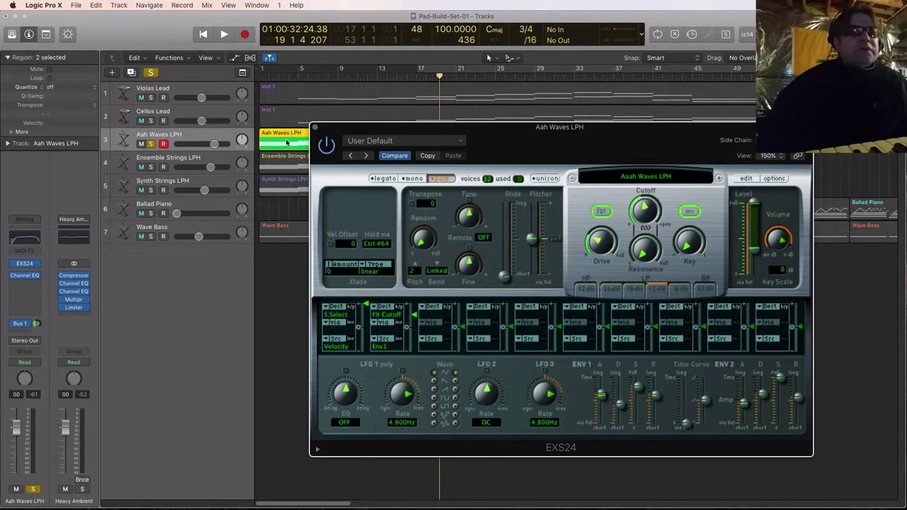
Play Aah Waves LPH from the project start and fine-tune the Env1 to Filter Cutoff modulation amount while listening
drag(365, 134, 400, 196)
key(Return)
key(space)
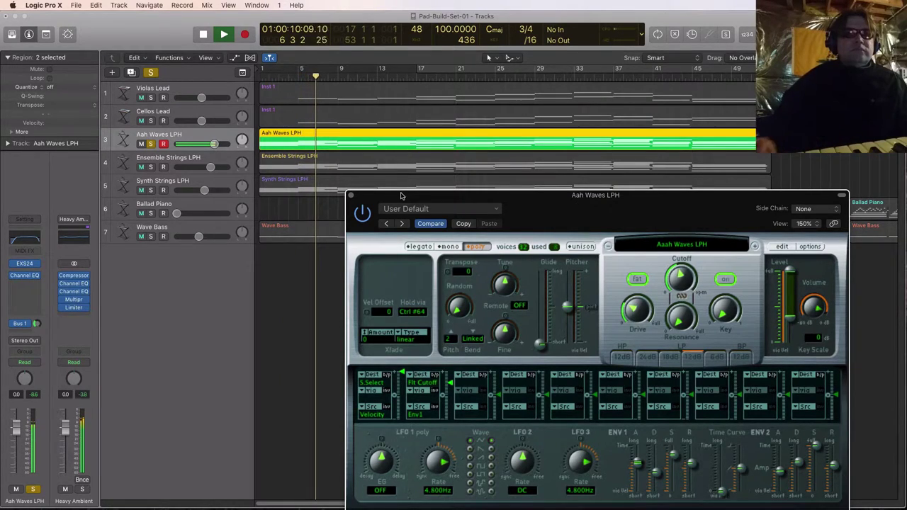
drag(450, 384, 450, 384)
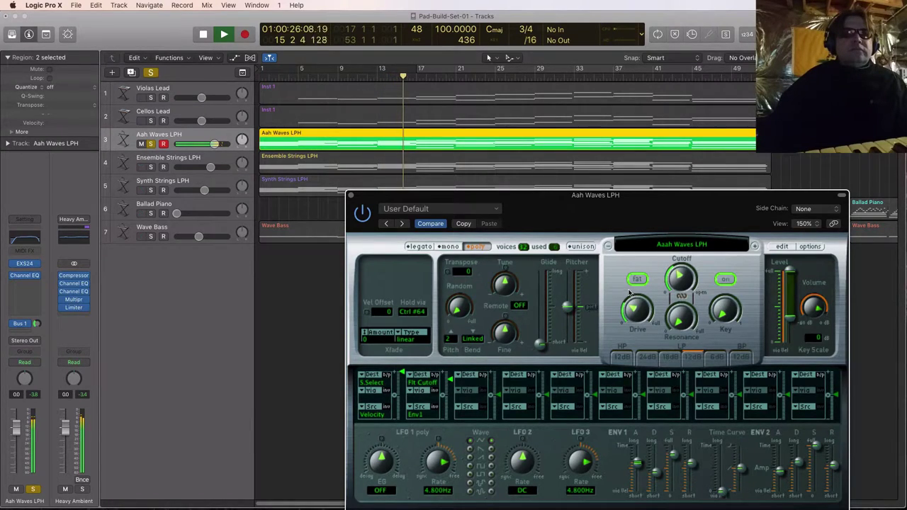
Adjust the Bus 1 reverb send on Aah Waves LPH during playback, and stop the audition
click(25, 323)
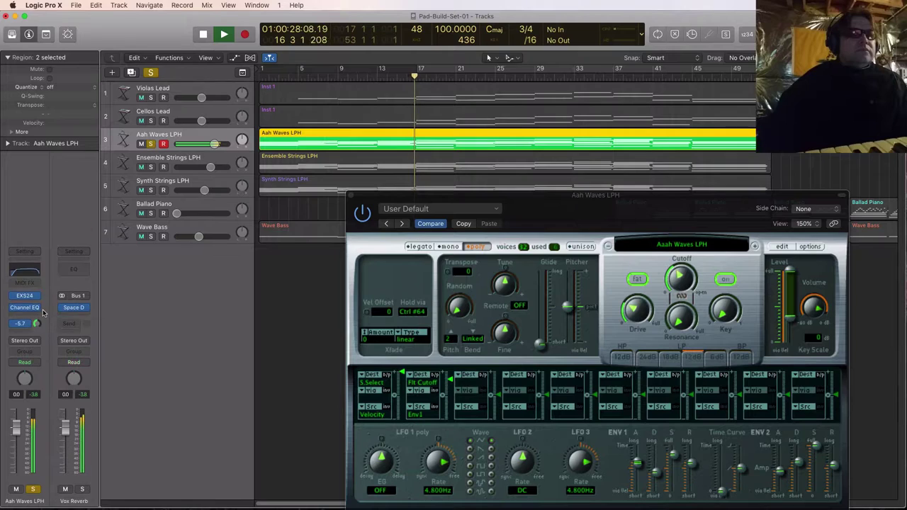
drag(43, 313, 43, 314)
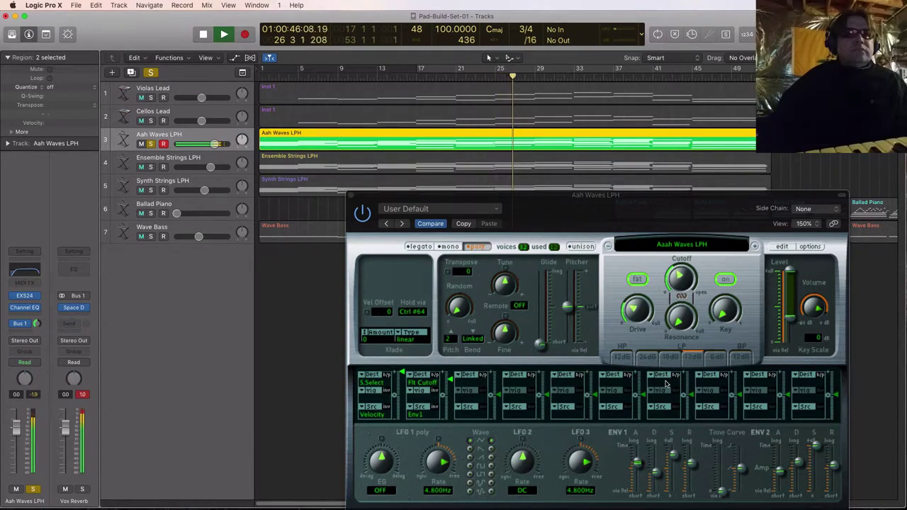
key(space)
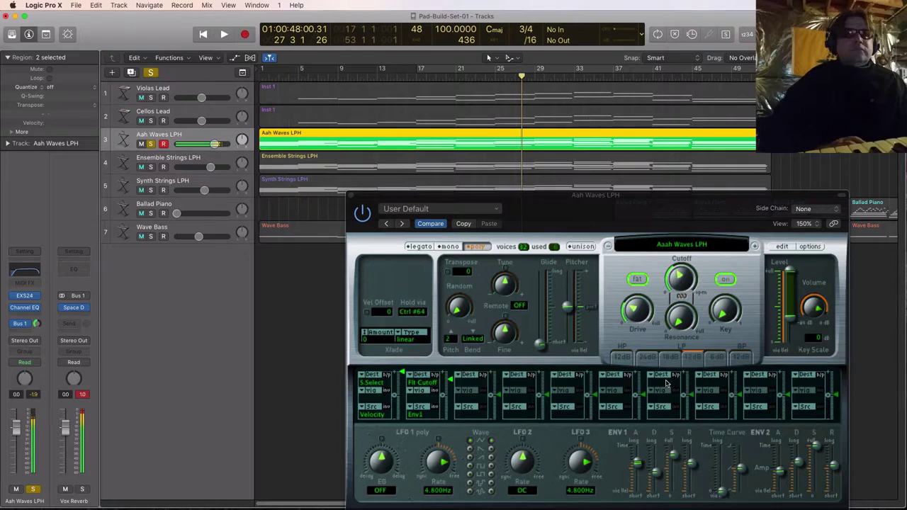
Save the adjusted EXS24 settings to the Aah Waves LPH instrument and close the sampler window
click(350, 197)
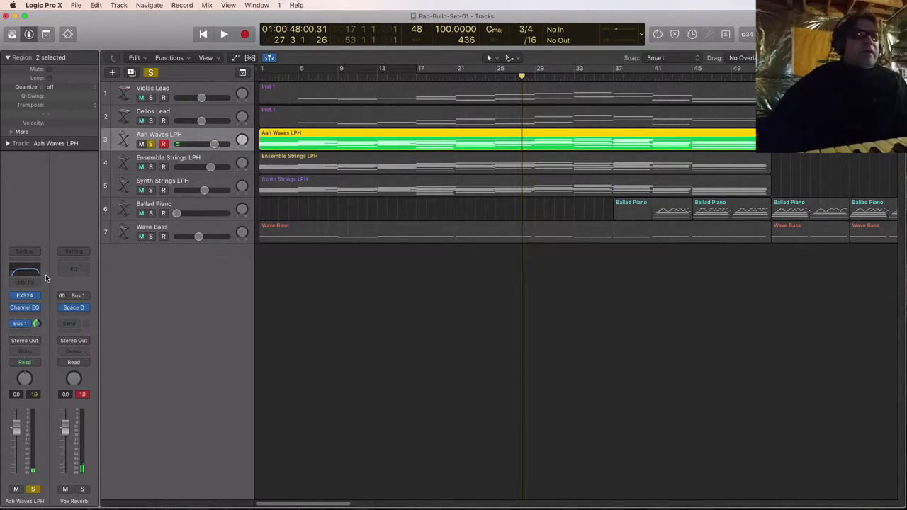
click(23, 296)
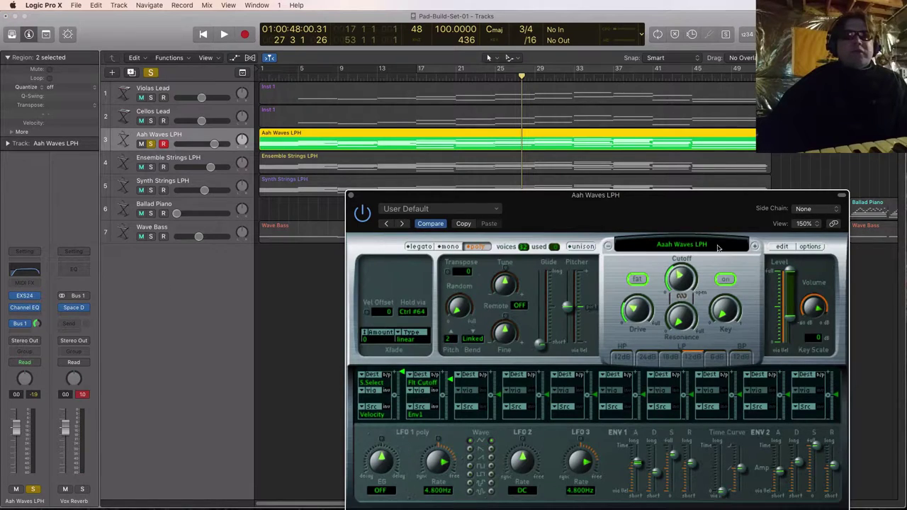
drag(674, 193, 572, 155)
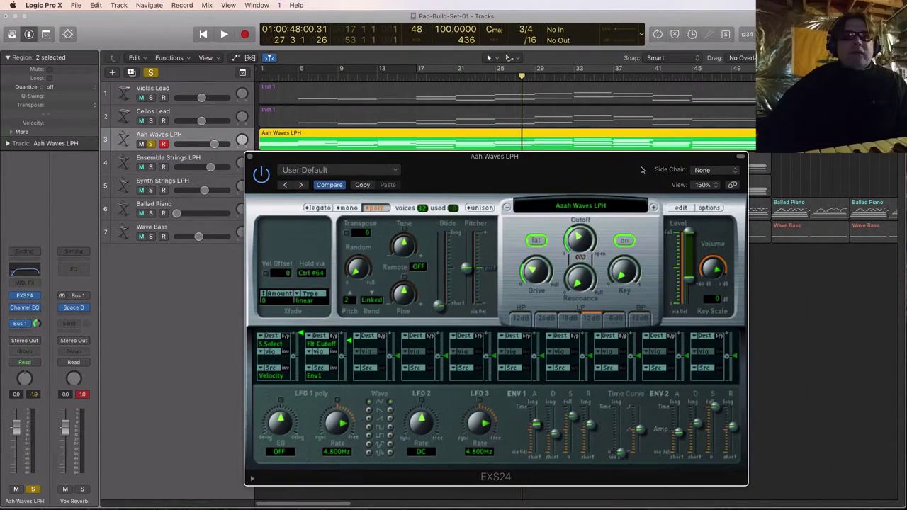
click(721, 209)
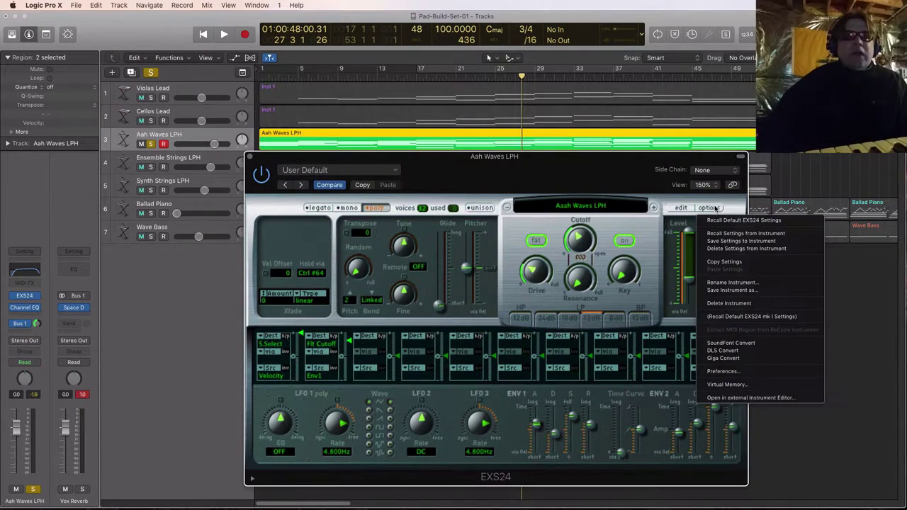
click(733, 241)
drag(510, 157, 555, 184)
click(561, 211)
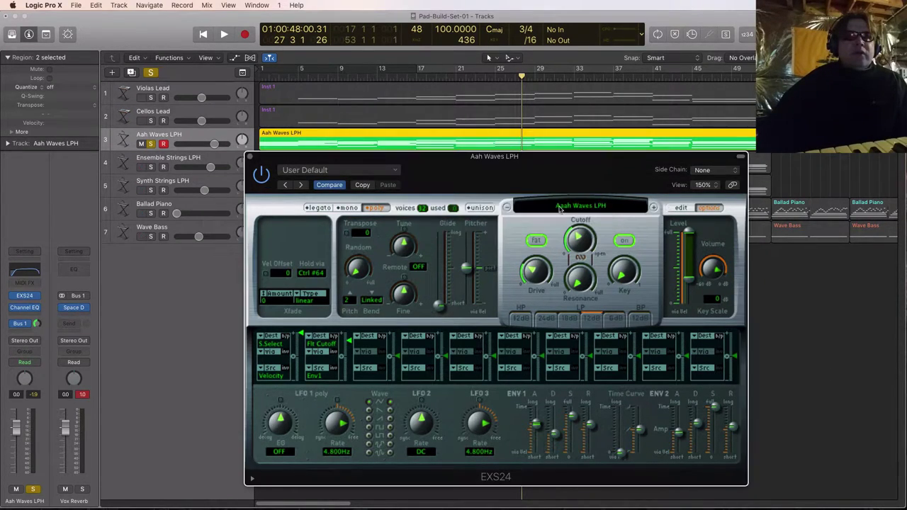
drag(511, 157, 498, 148)
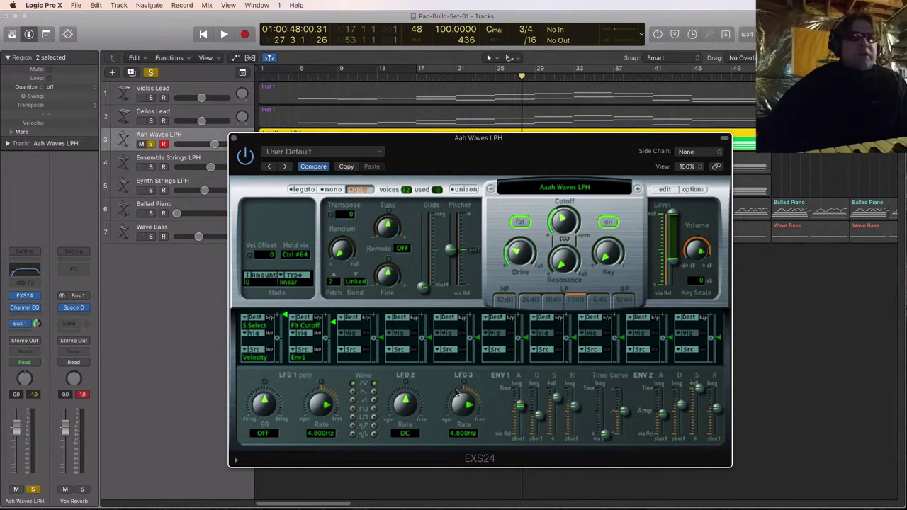
key(super+w)
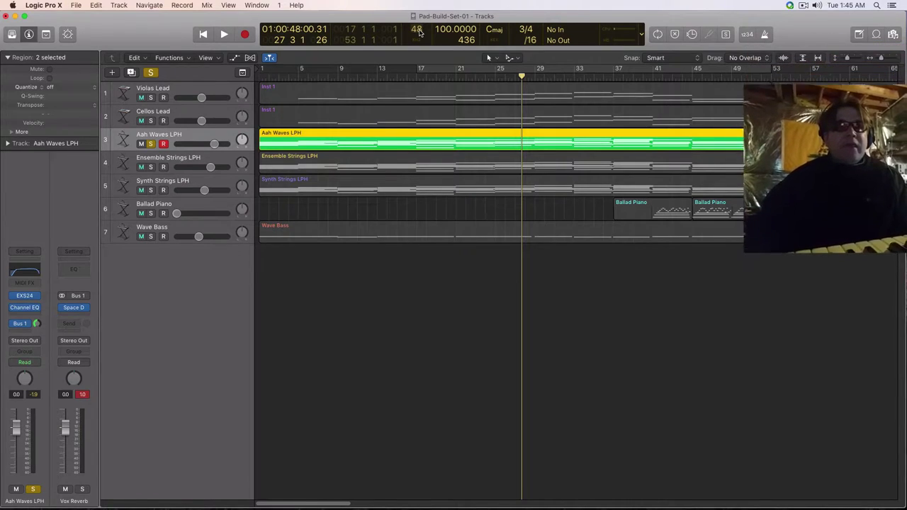
Check the available project sample rates without changing the setting, and deselect the Aah Waves LPH regions
click(419, 32)
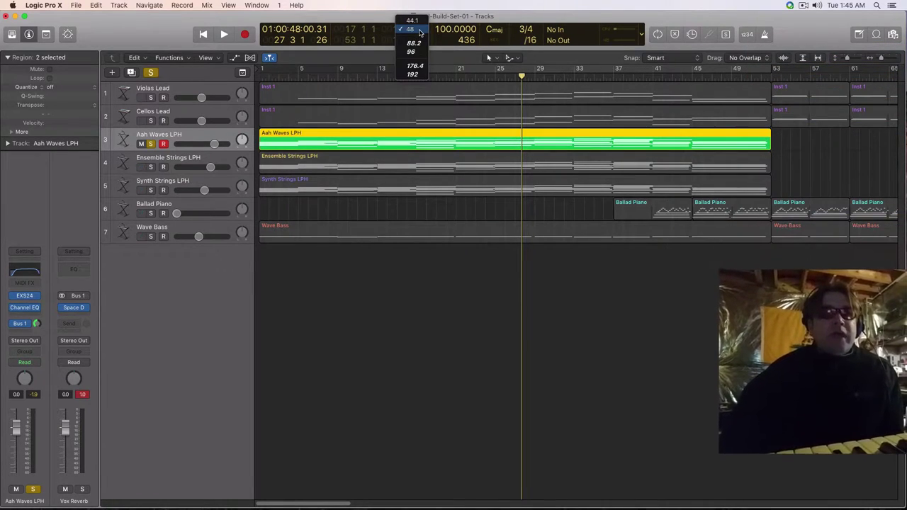
click(508, 59)
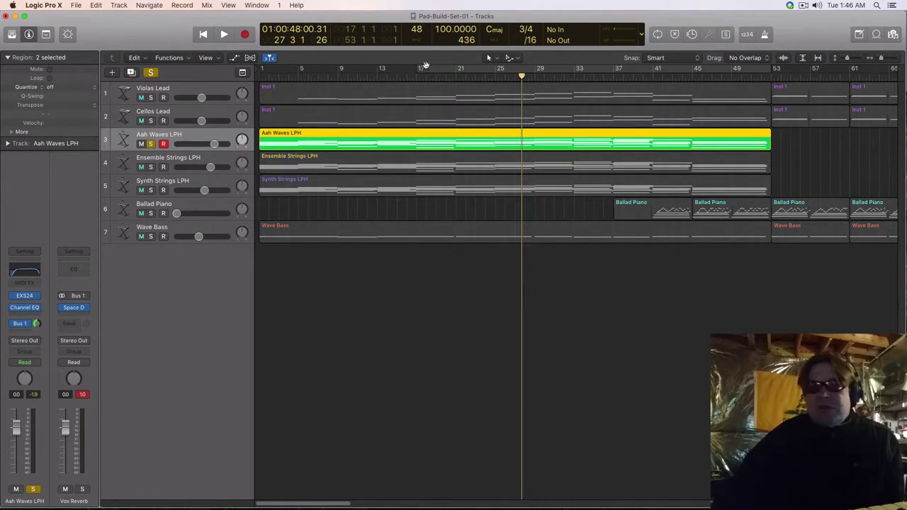
key(alt+shift+d)
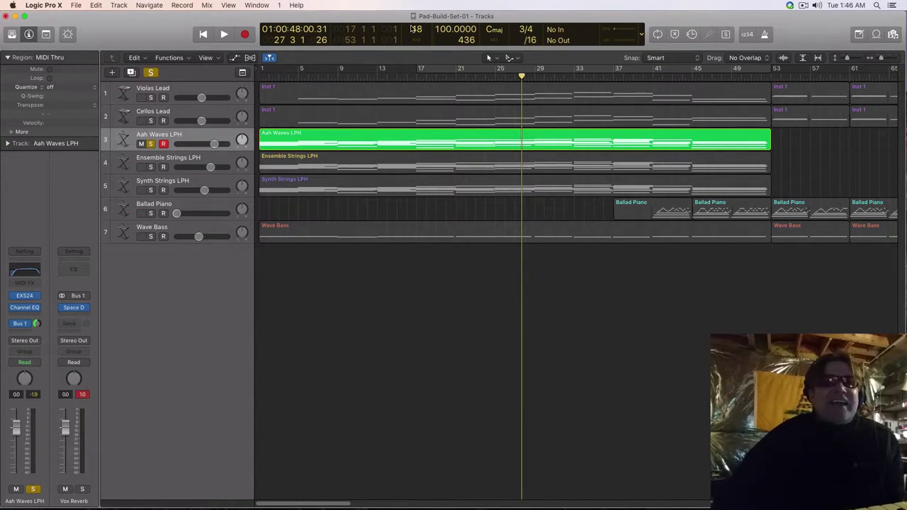
drag(364, 20, 366, 19)
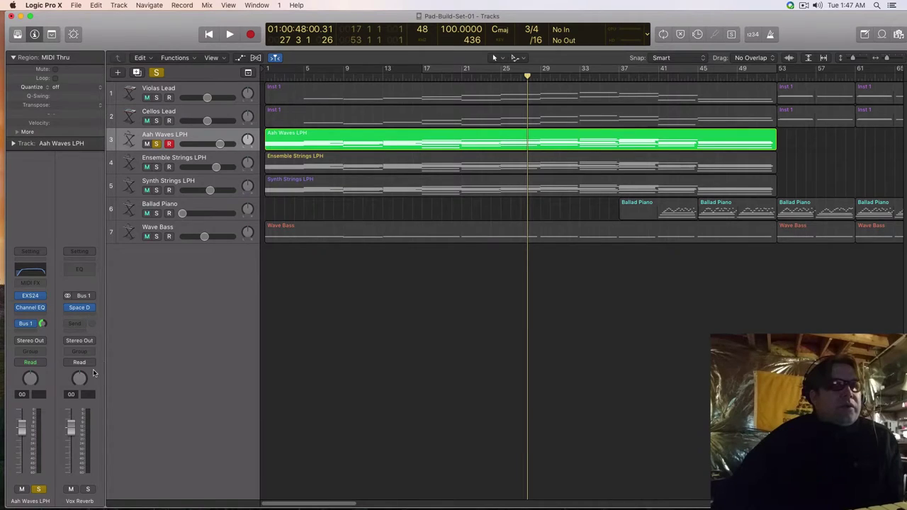
Add a Limiter after Space Designer on the Vox Reverb channel and close its plug-in window
click(88, 319)
mouse_move(92, 343)
click(155, 343)
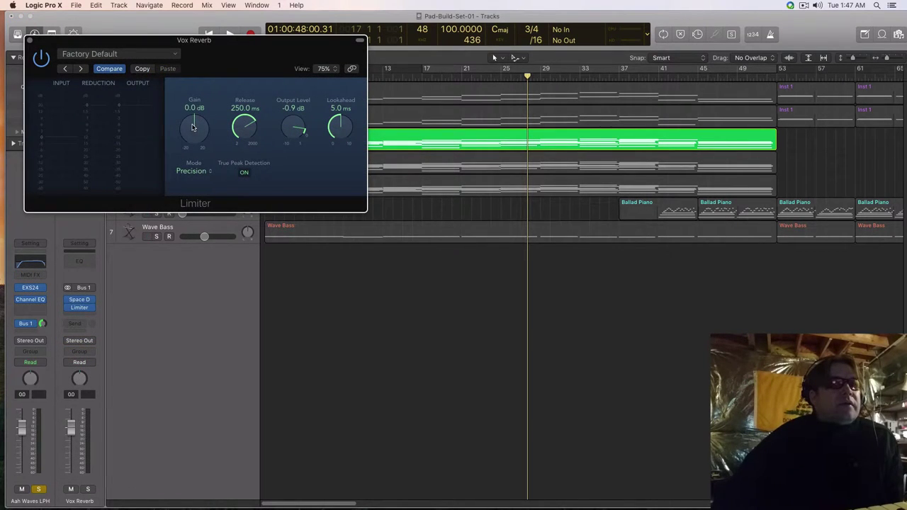
click(30, 41)
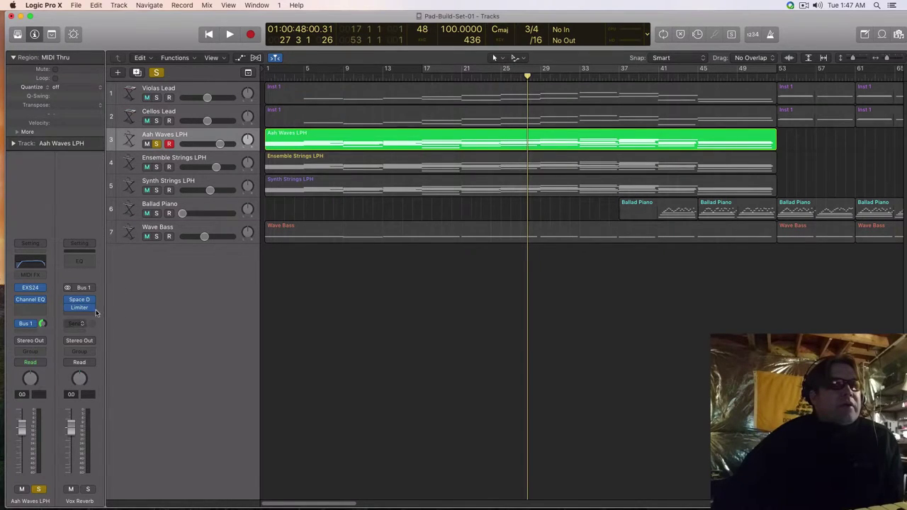
Add a Channel EQ to the Vox Reverb channel and paste the copied EQ settings into it
click(79, 262)
drag(279, 36, 486, 129)
click(380, 163)
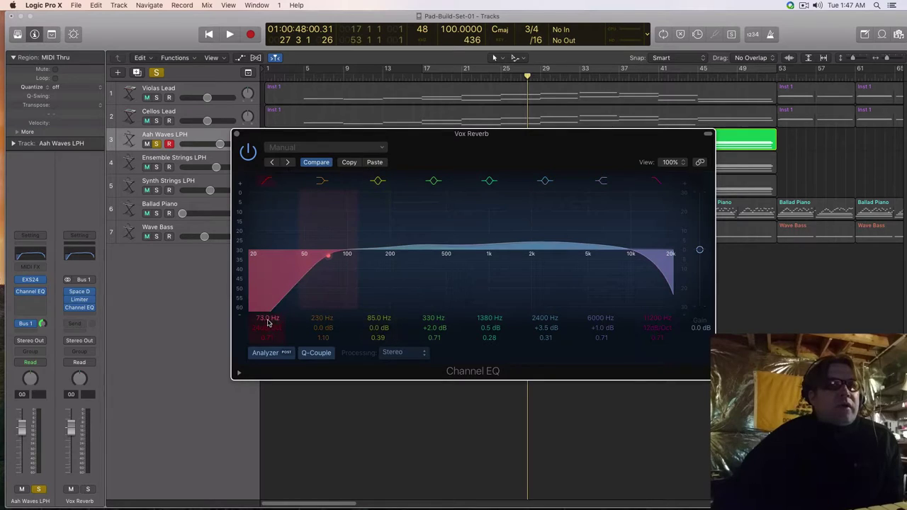
Set the Vox Reverb EQ's low cut to 55.0 Hz and high cut to 13600 Hz, and move the EQ ahead of the Limiter
drag(266, 322, 267, 342)
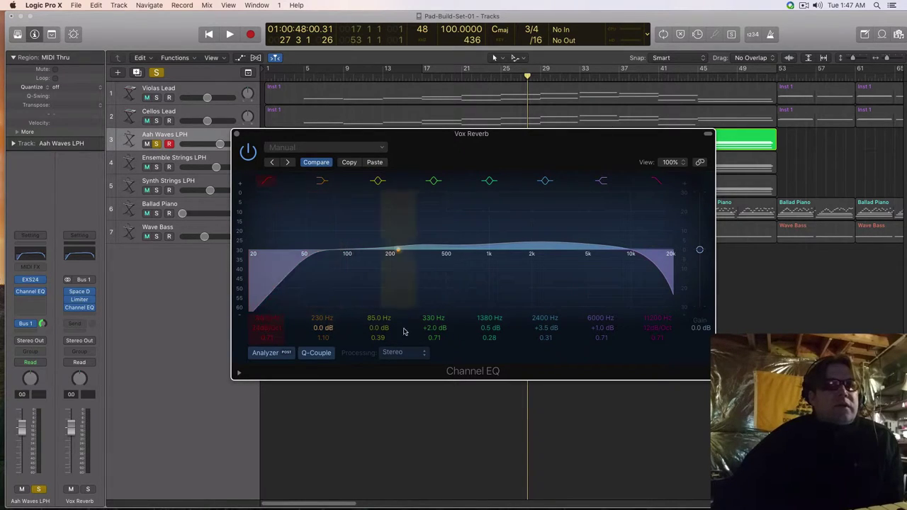
drag(657, 320, 658, 310)
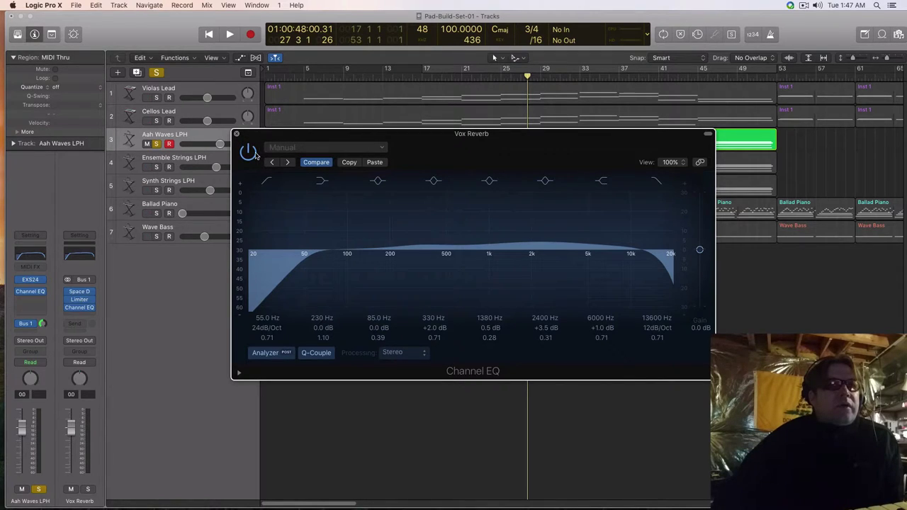
key(super+w)
mouse_move(89, 301)
mouse_down()
mouse_move(83, 317)
mouse_move(83, 307)
mouse_up()
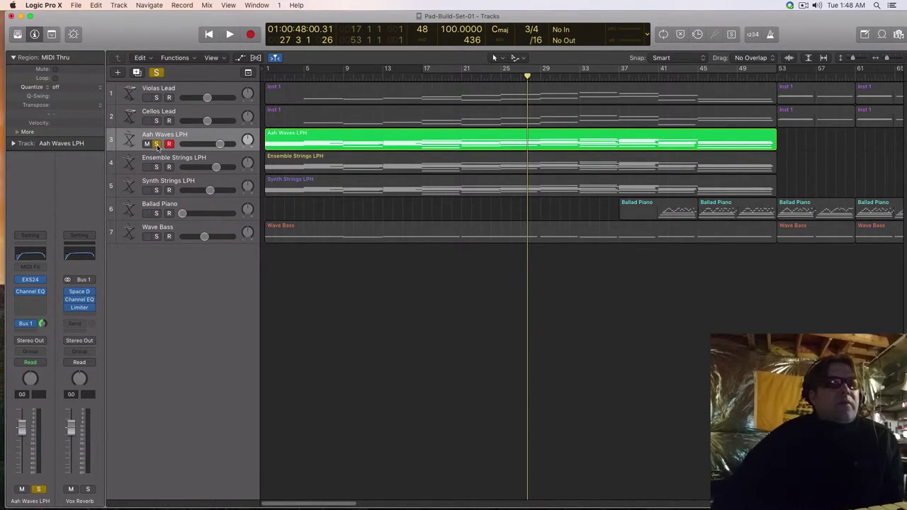
Lower the Aah Waves LPH track volume to -2.5 dB and switch the solo from it to Cellos Lead
drag(219, 145, 214, 144)
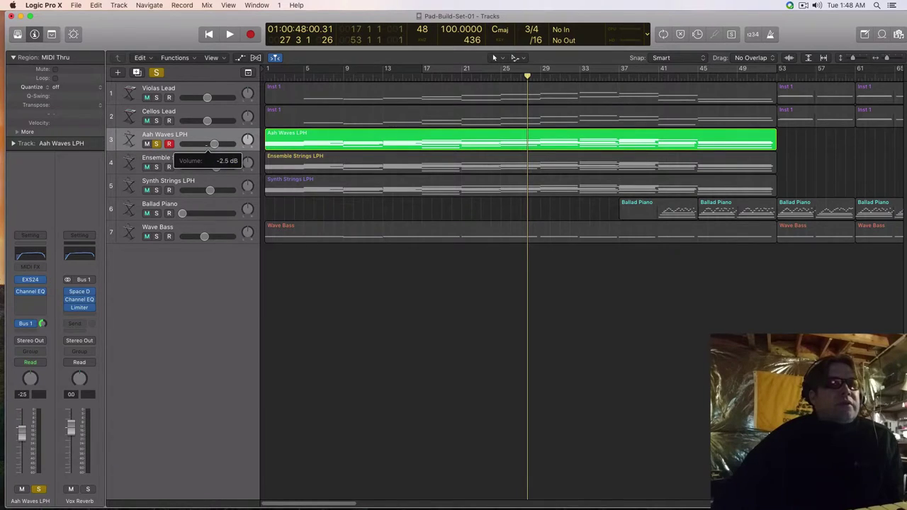
key(Up)
click(157, 144)
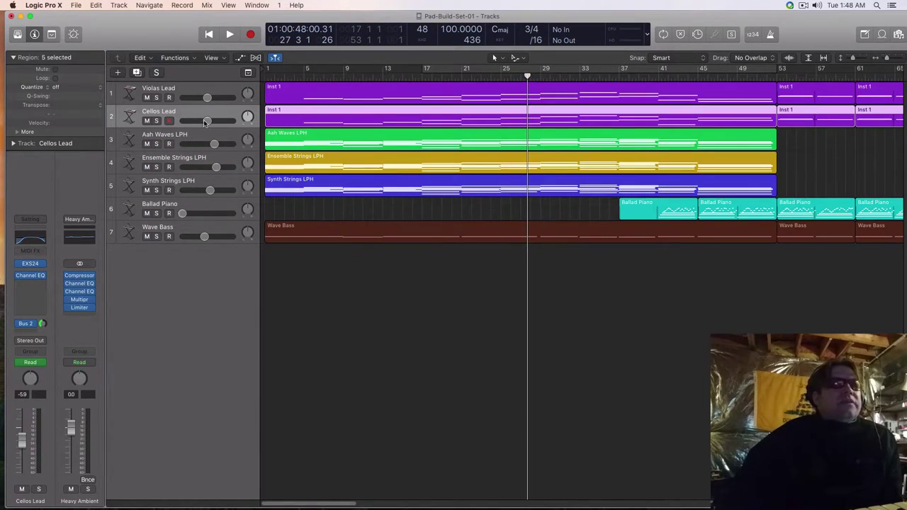
click(157, 120)
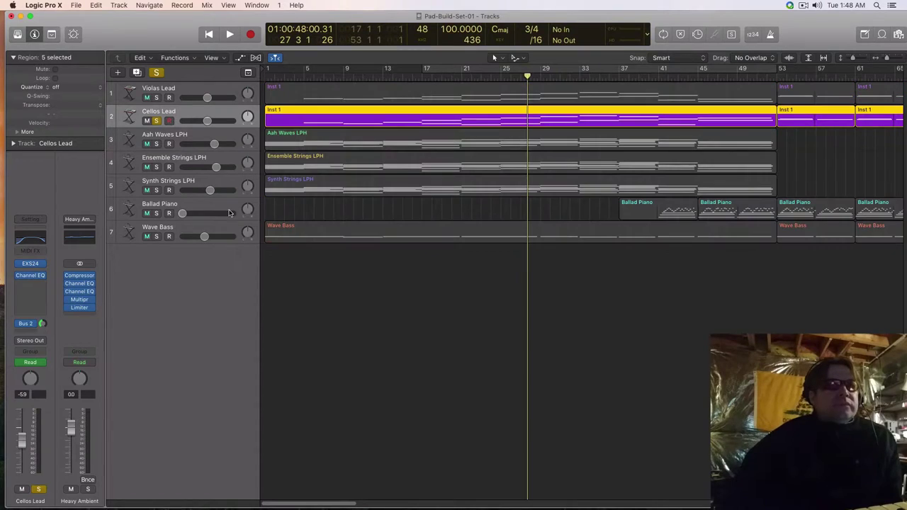
Open the Cellos Lead EXS24 with the Cellos Legato instrument and look over the Sound Library download options
click(30, 267)
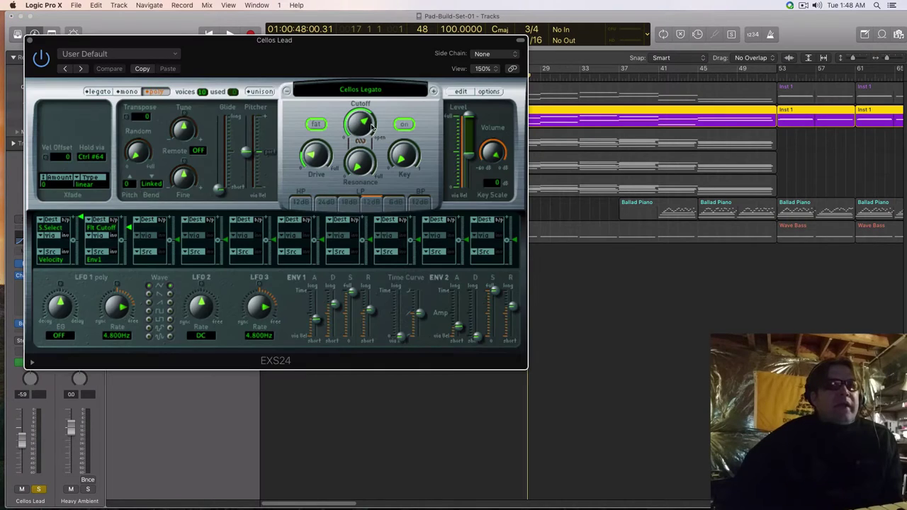
drag(298, 50, 579, 160)
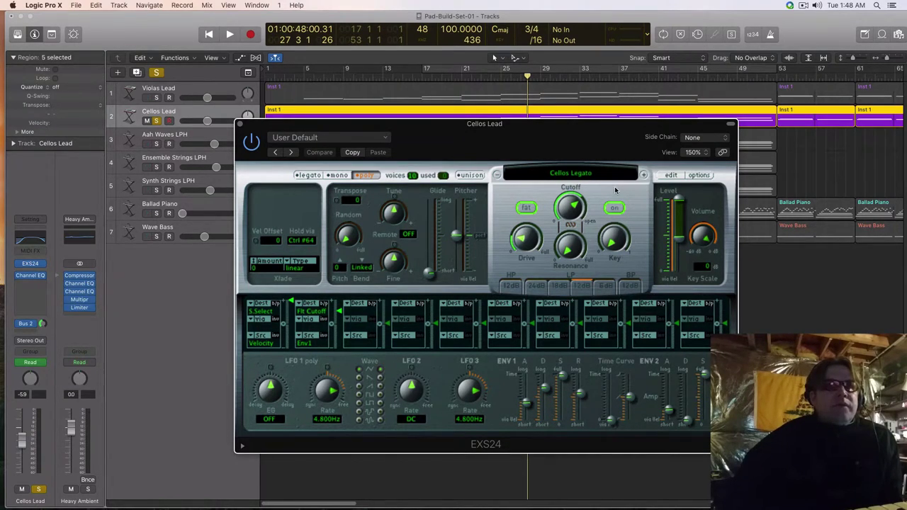
click(41, 6)
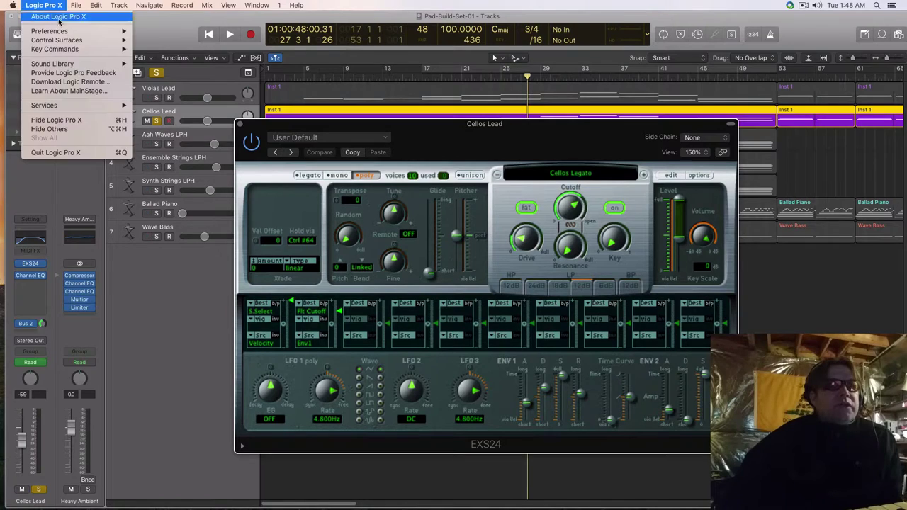
mouse_move(75, 64)
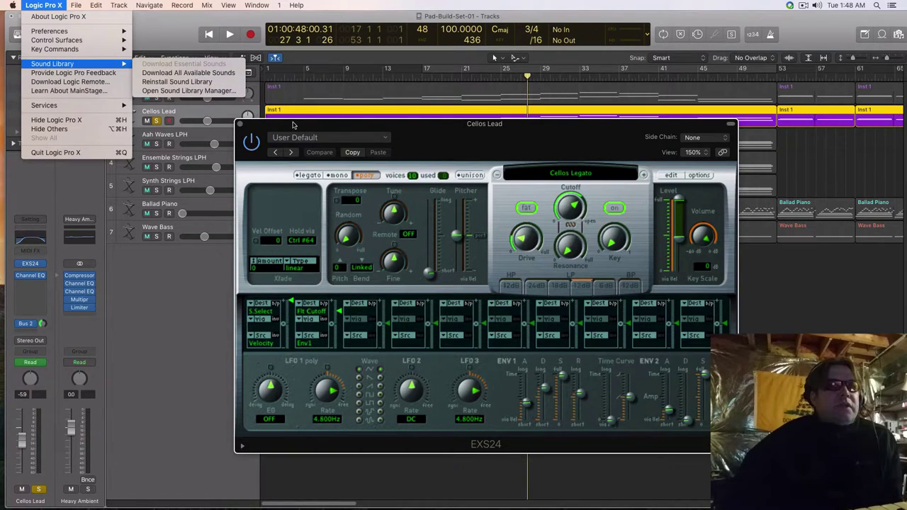
click(46, 6)
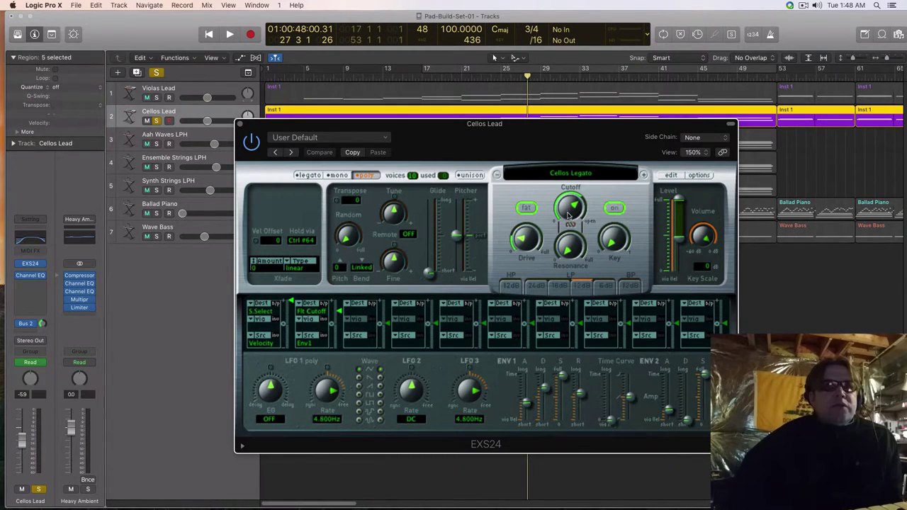
Nudge the filter cutoff in the Cellos Lead EXS24 and close the sampler window
drag(582, 202, 579, 208)
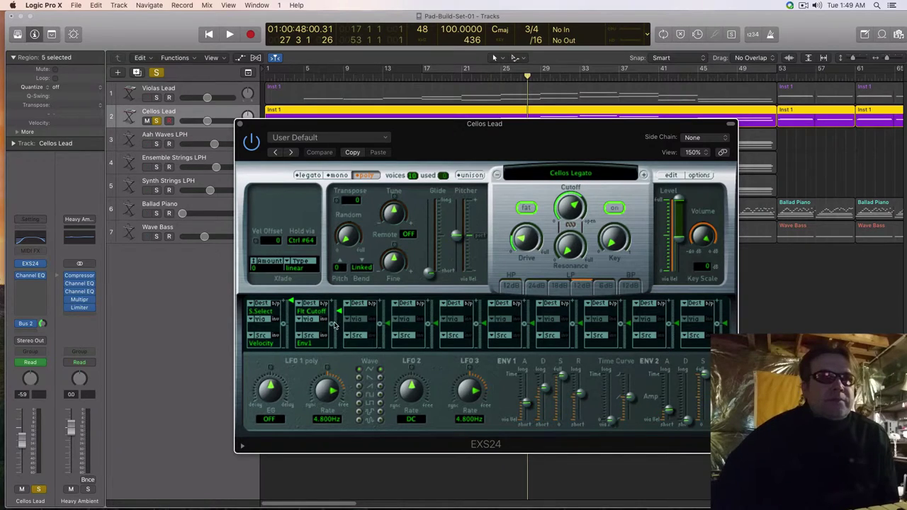
drag(570, 205, 572, 206)
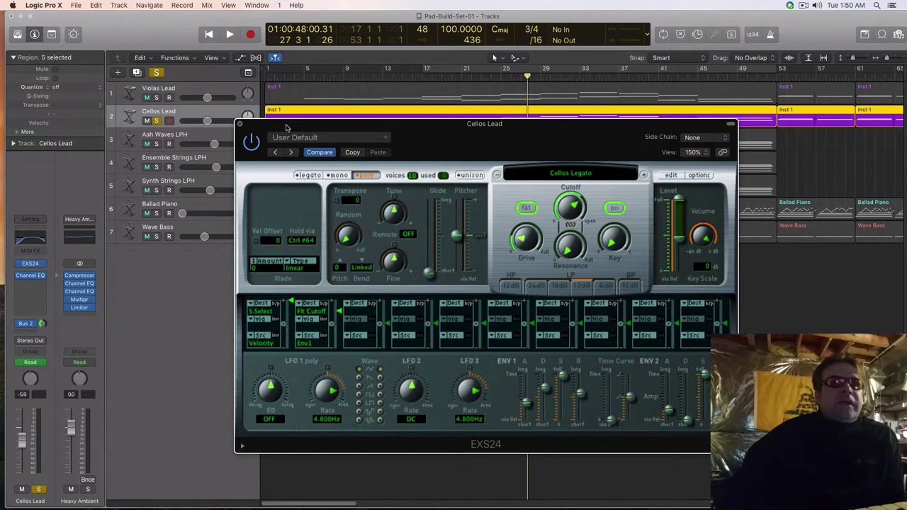
click(239, 125)
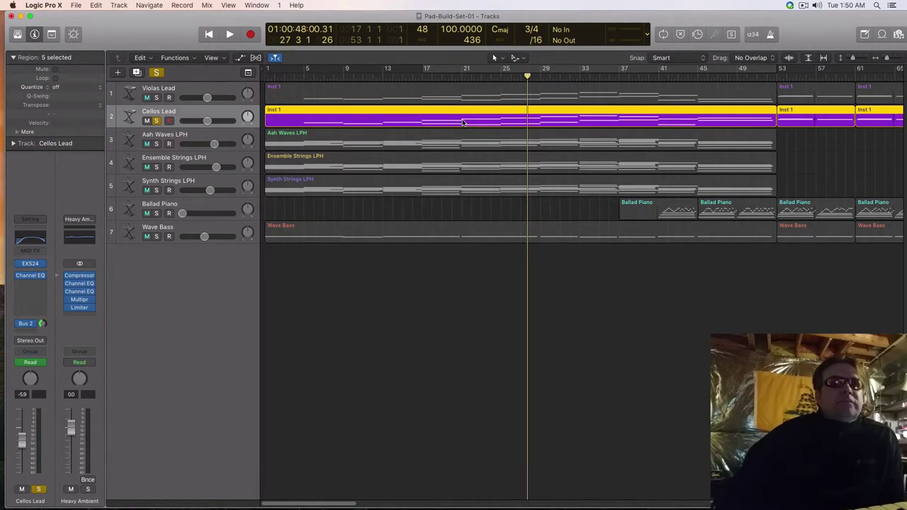
Examine the notes of the Cellos Lead region in the Piano Roll and close the editor
double_click(462, 122)
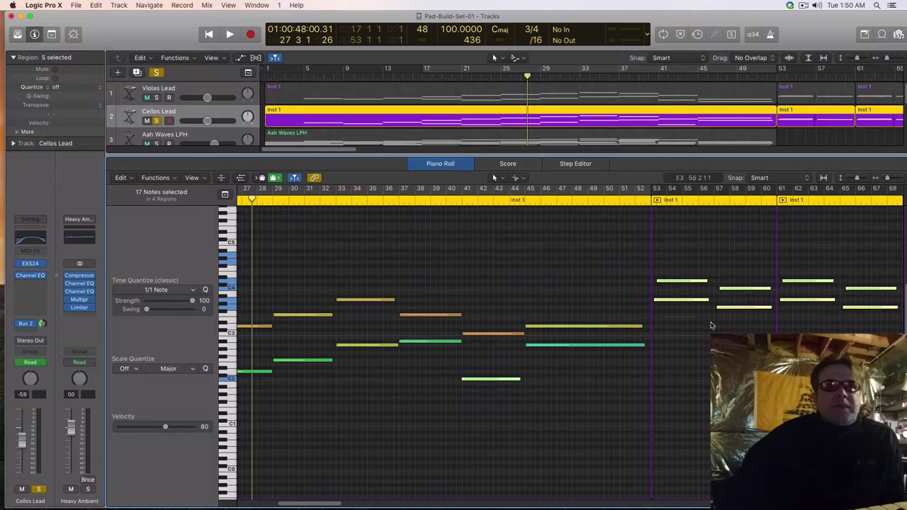
scroll(503, 122, down, 3)
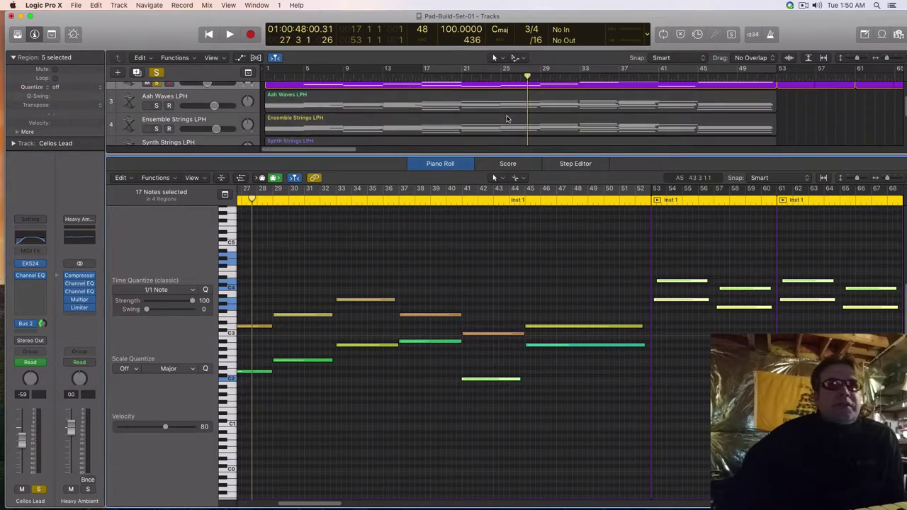
scroll(504, 123, up, 3)
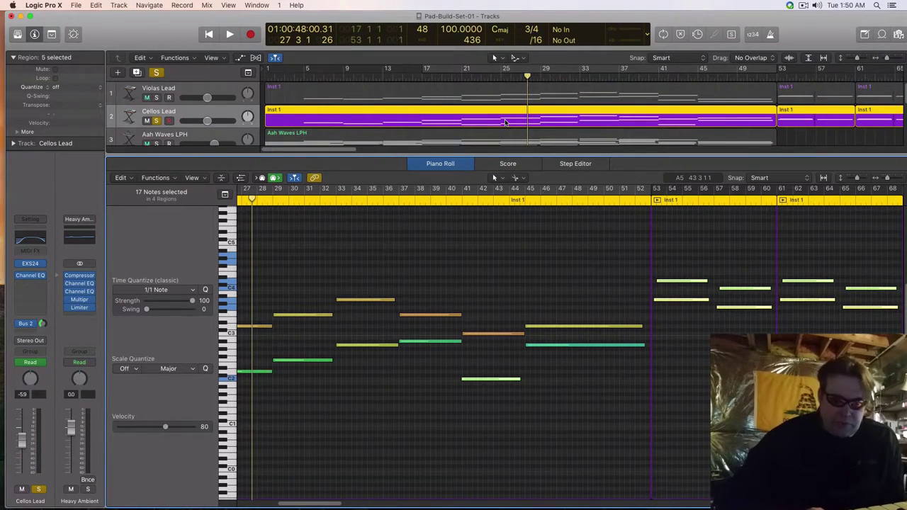
key(e)
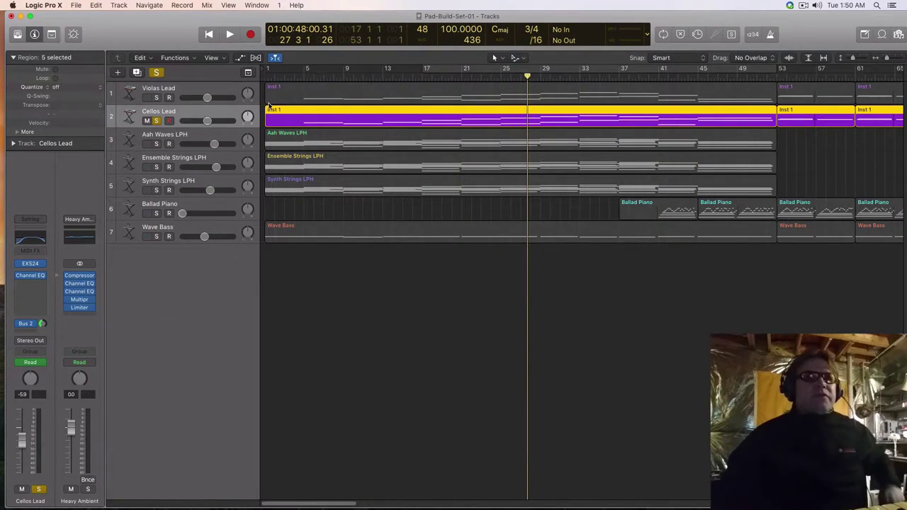
Play the soloed Cellos Lead track from around bar 5, listen through the phrase, and stop playback
double_click(302, 75)
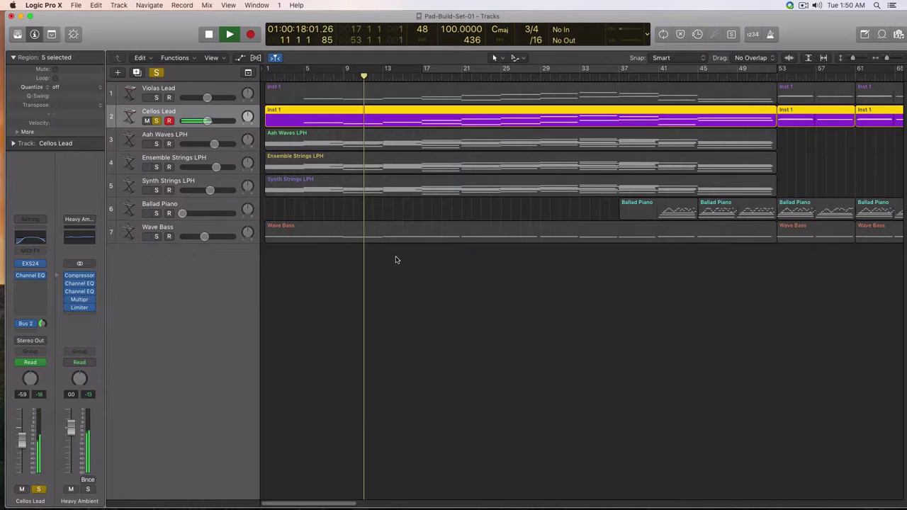
key(super+Right)
scroll(386, 253, left, 1)
key(super+Left)
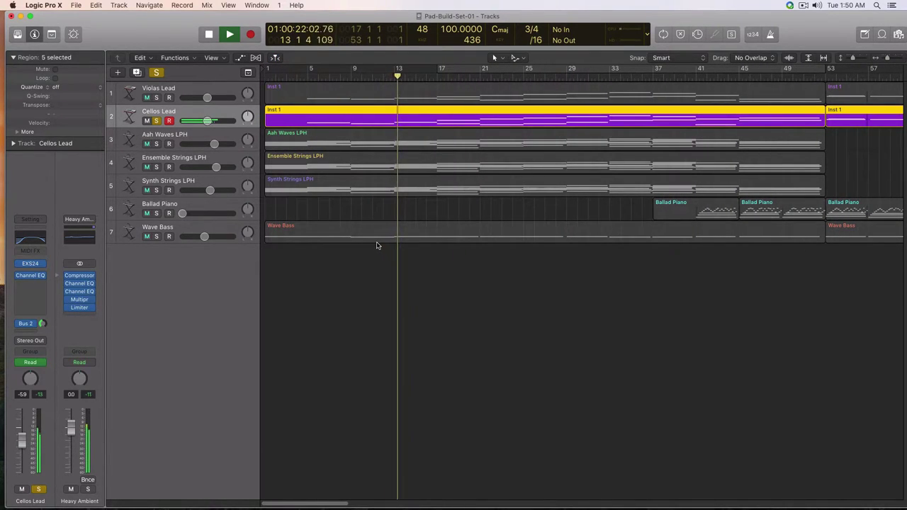
key(super+Right)
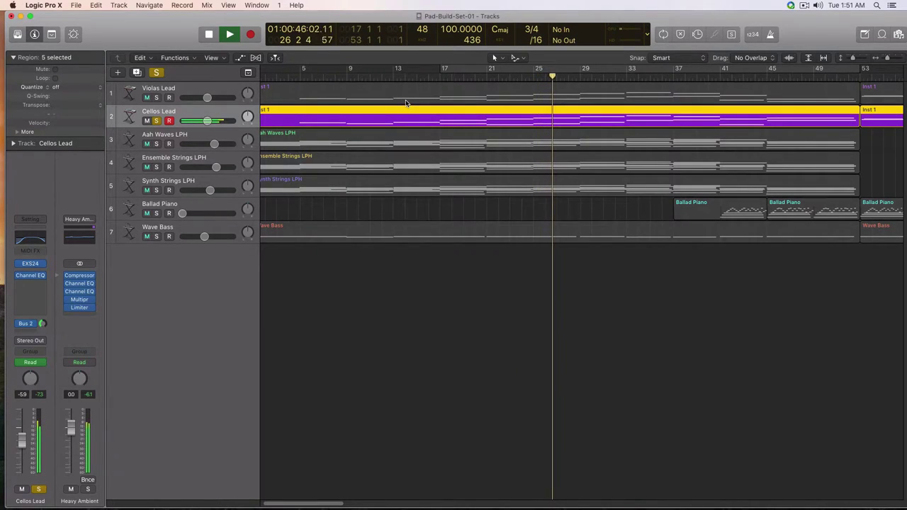
key(space)
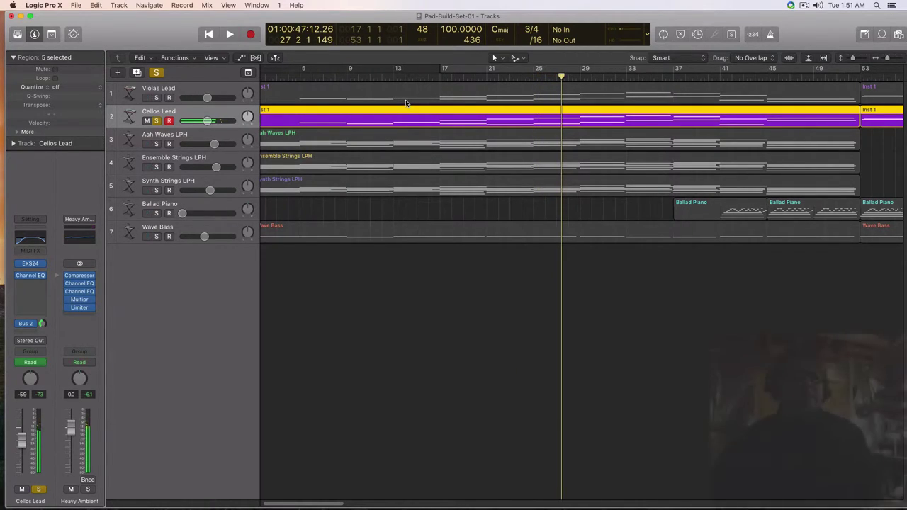
Take Cellos Lead out of solo and review the Env 2 amp envelope in its EXS24
click(157, 121)
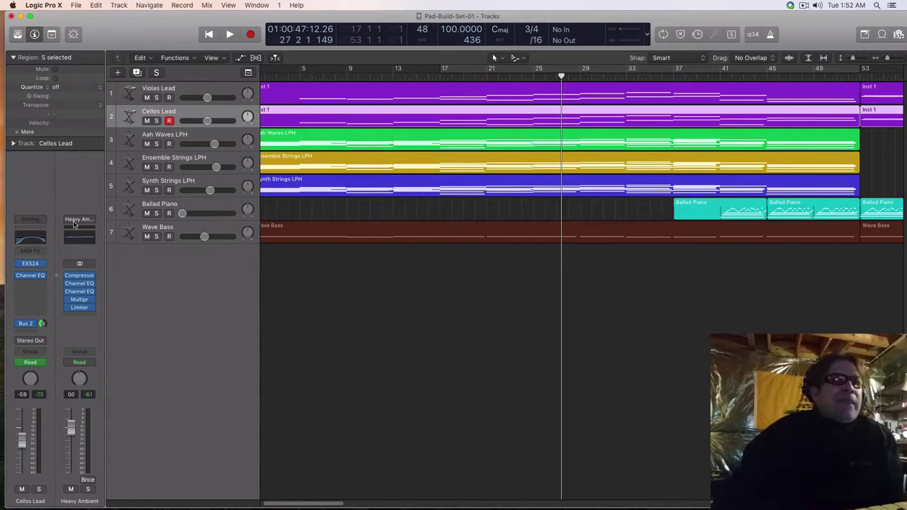
click(32, 264)
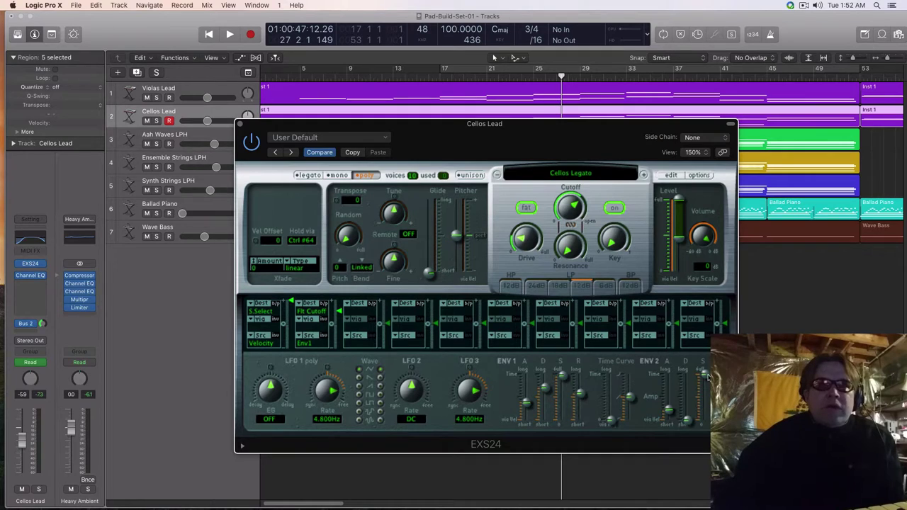
mouse_move(672, 416)
mouse_down()
mouse_move(669, 404)
mouse_move(689, 404)
mouse_move(679, 400)
mouse_up()
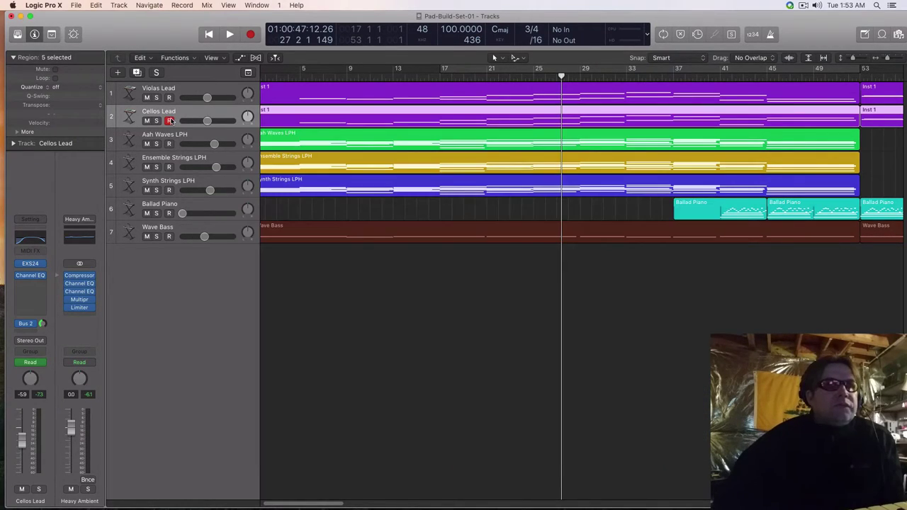
Show the Concert Hall channel fed by Cellos Lead's Bus 2 send and inspect its Space Designer reverb settings
click(31, 325)
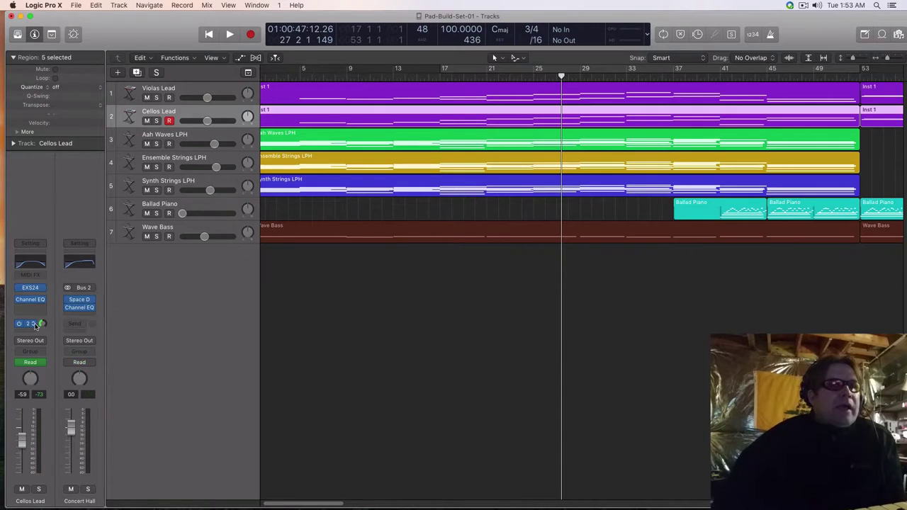
click(80, 303)
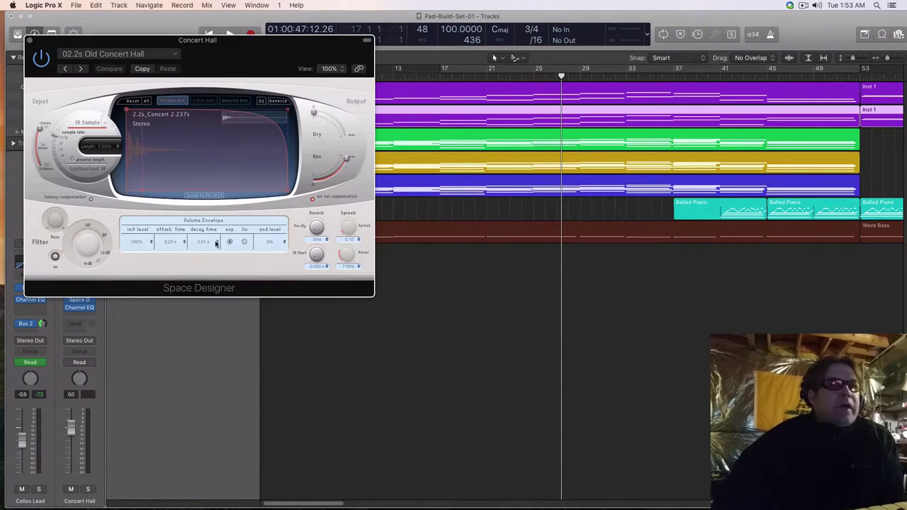
drag(246, 45, 418, 102)
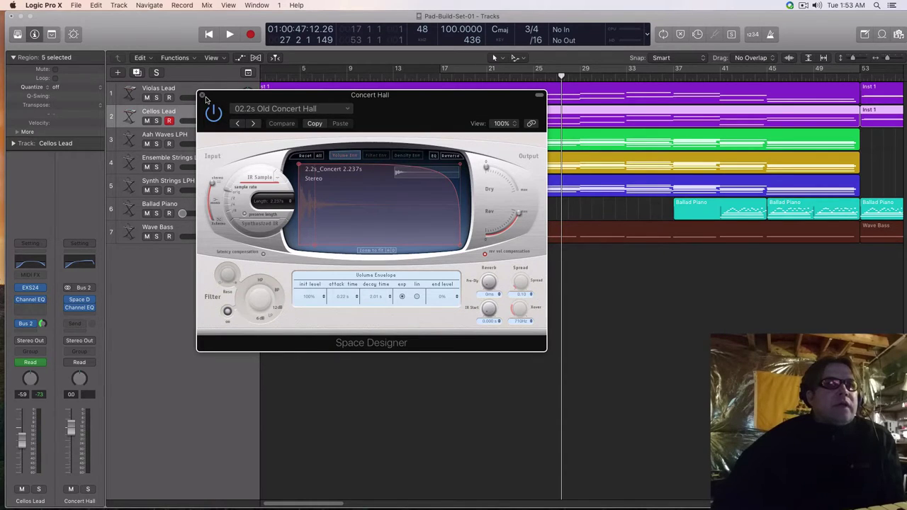
Close the Concert Hall's Space Designer and play the Violas Lead track in solo
click(203, 96)
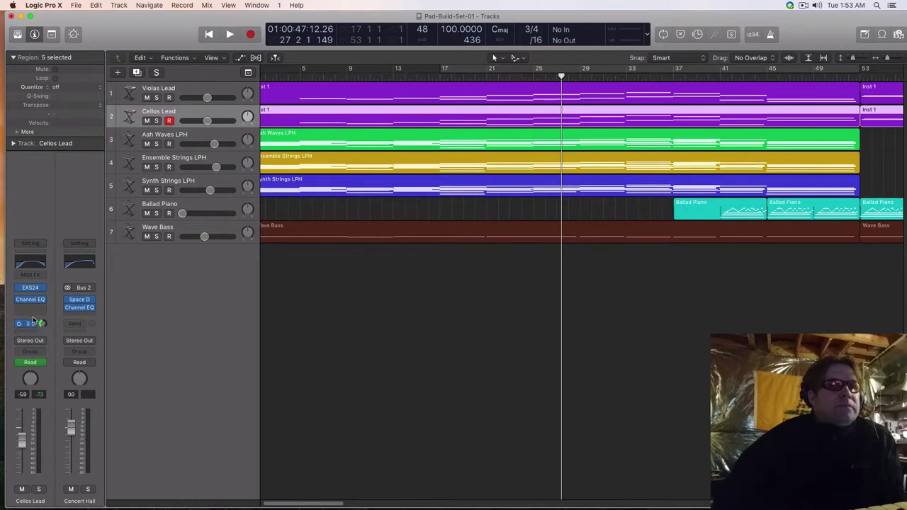
click(187, 88)
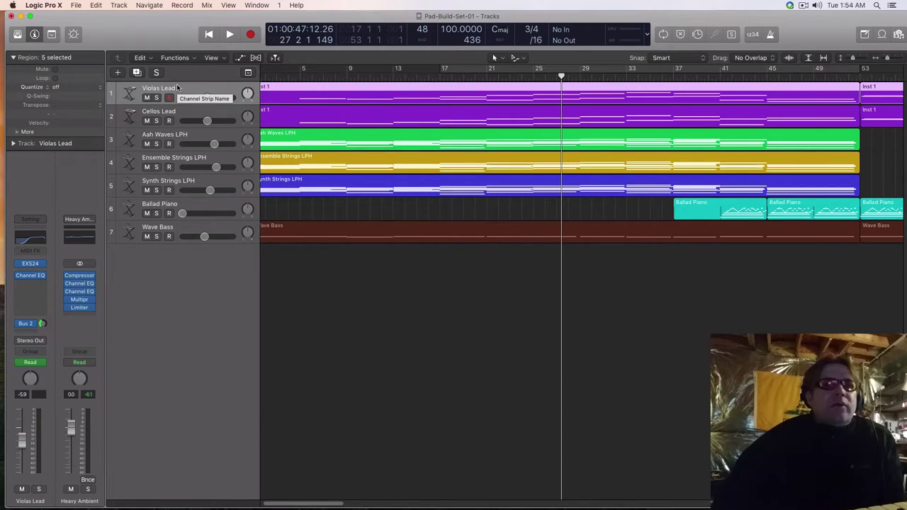
key(s)
key(space)
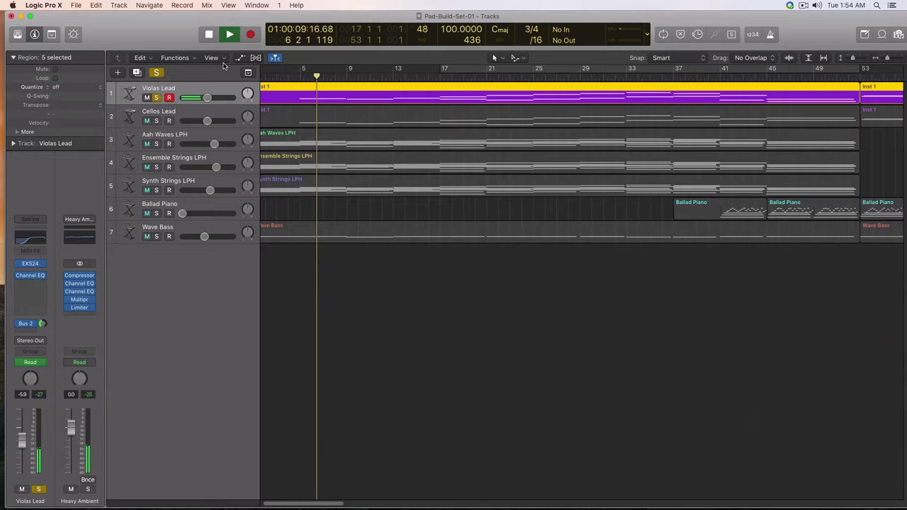
Review the Violas Legato EXS24 settings on Violas Lead during playback, then stop playback and take the track out of solo
click(30, 264)
drag(383, 50, 586, 166)
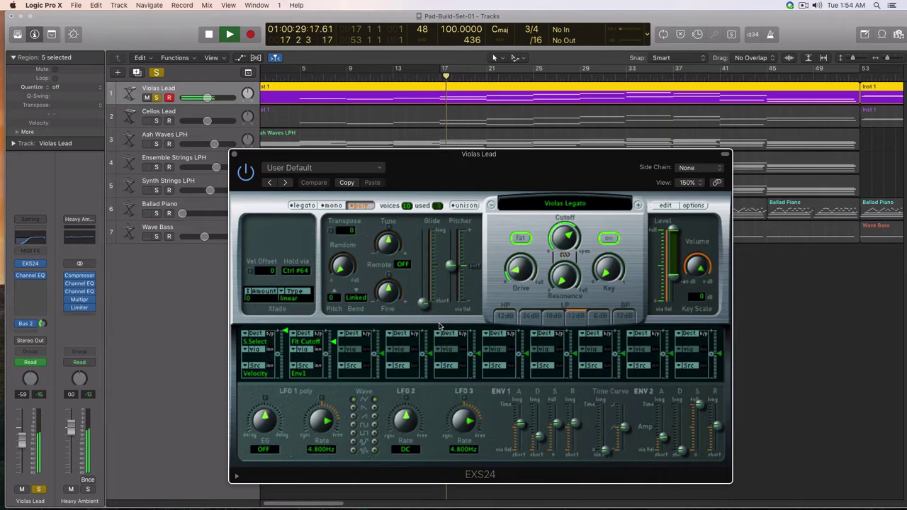
mouse_move(450, 186)
mouse_down()
mouse_move(483, 185)
mouse_move(456, 185)
mouse_up()
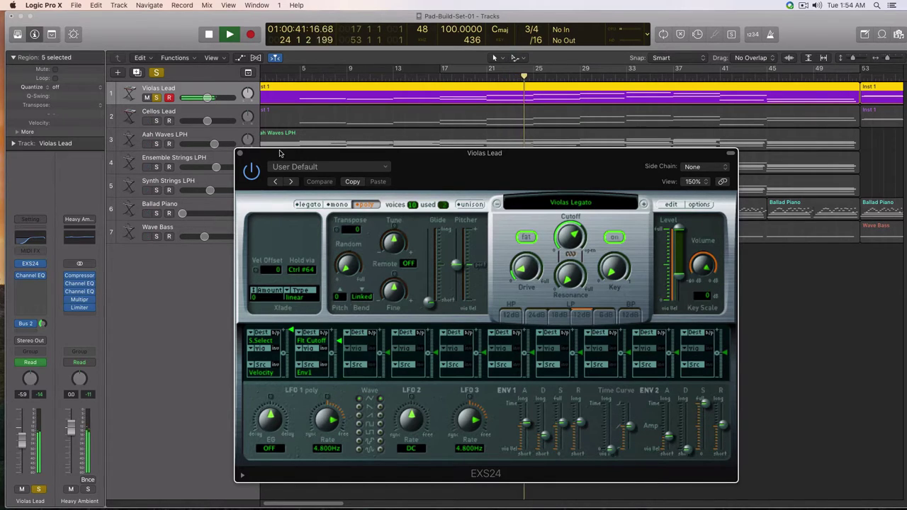
drag(250, 156, 258, 160)
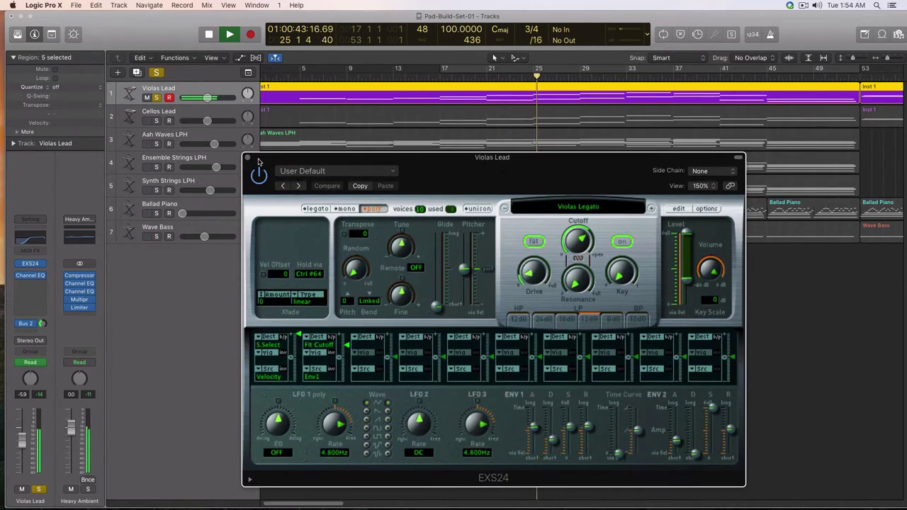
click(247, 157)
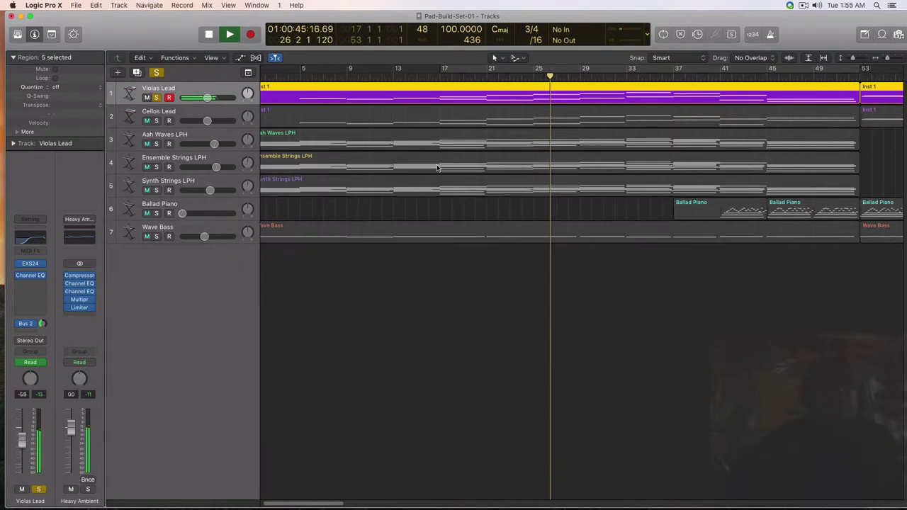
key(space)
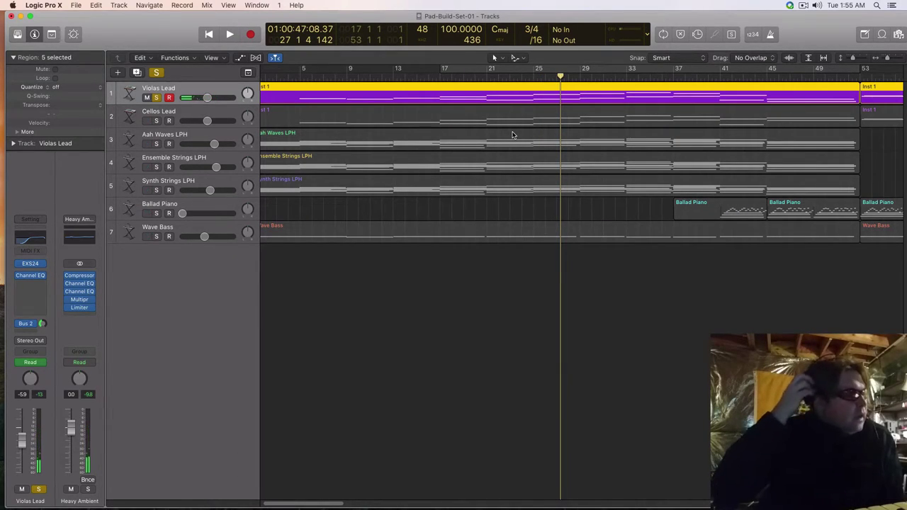
key(s)
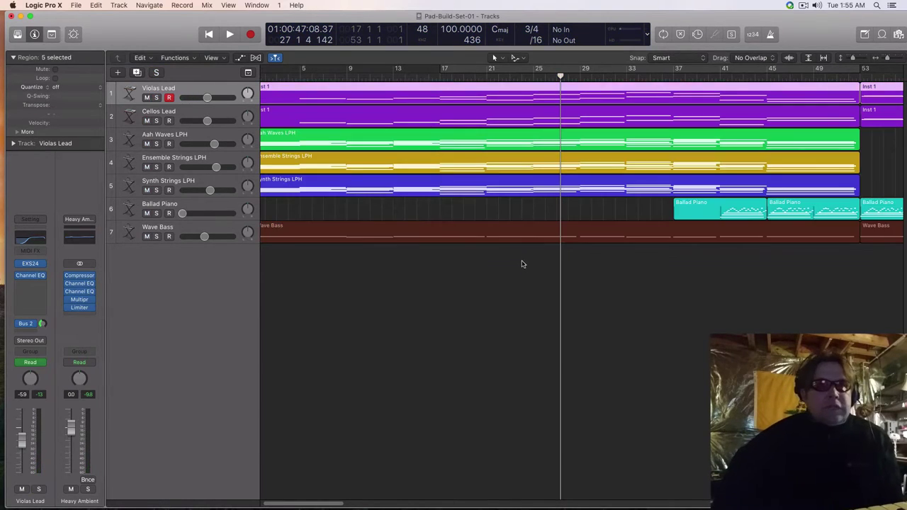
Select the opening regions of the Violas, Cellos, Aah Waves, Ensemble Strings, Synth Strings and Wave Bass tracks and show their notes together in the Piano Roll
key(super+Left)
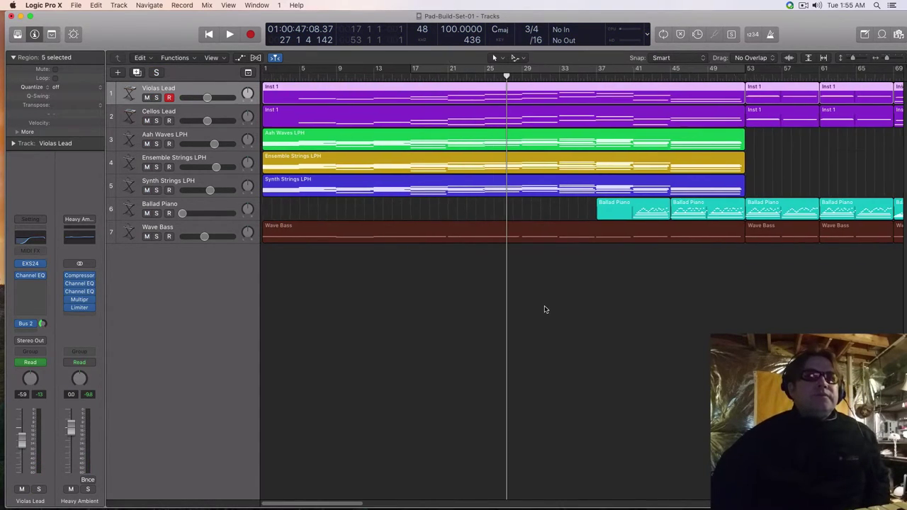
mouse_move(439, 289)
mouse_down()
mouse_move(596, 105)
mouse_move(587, 84)
mouse_move(586, 91)
mouse_up()
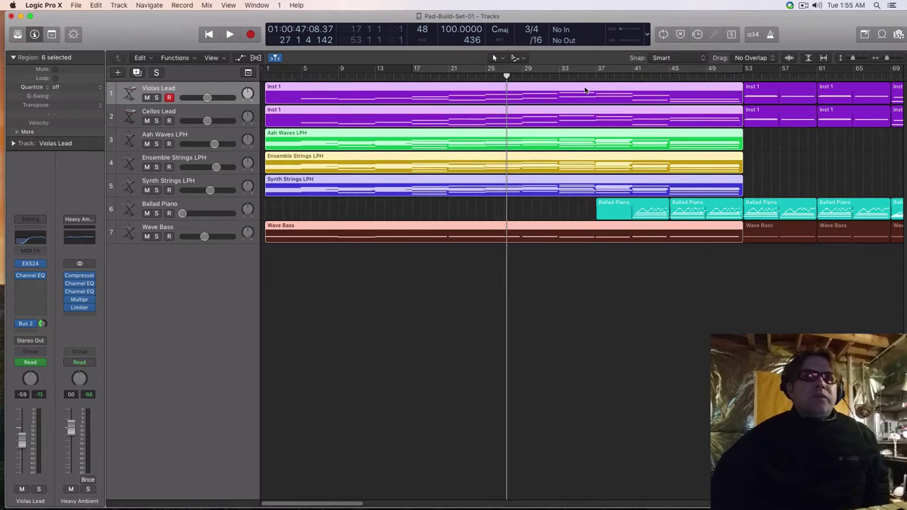
key(p)
scroll(504, 293, left, 7)
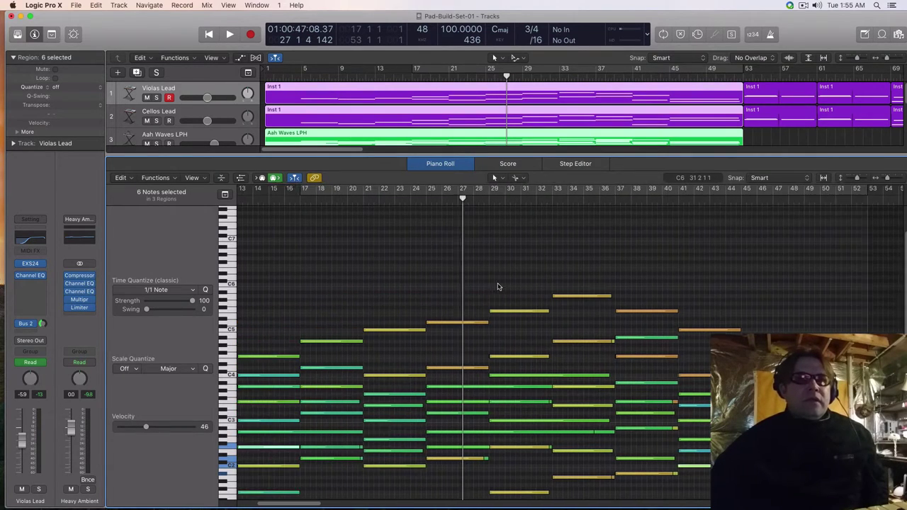
scroll(496, 283, down, 5)
key(super+Left)
key(super+Left)
key(super+Left)
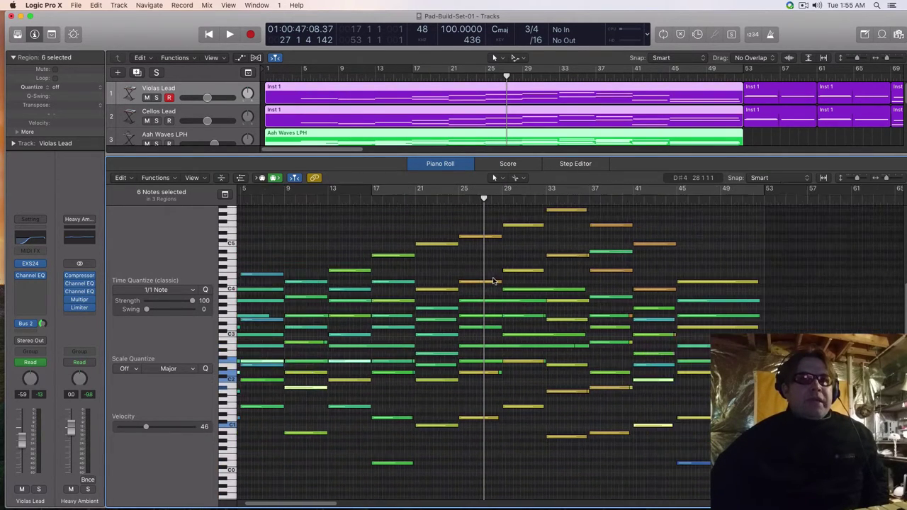
scroll(496, 284, left, 3)
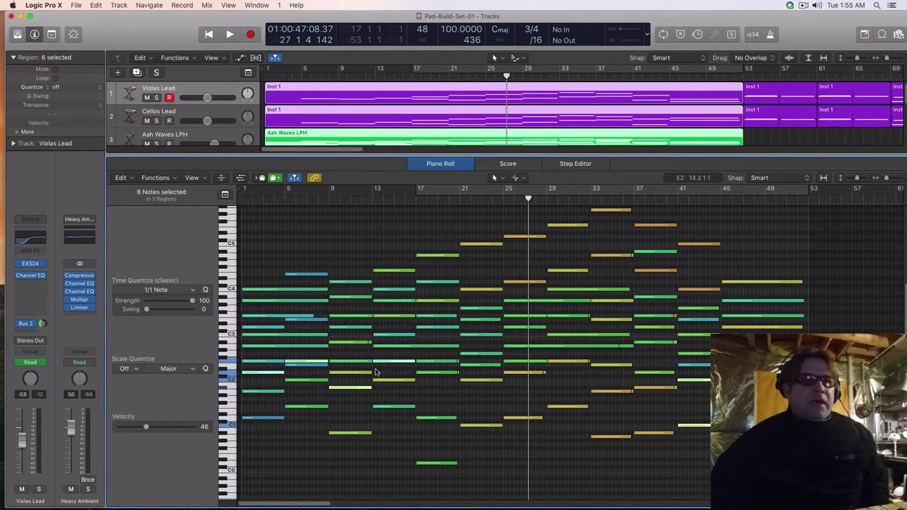
Examine the combined note layers across bars 1 to 53 in the Piano Roll and close the editor
key(super+Right)
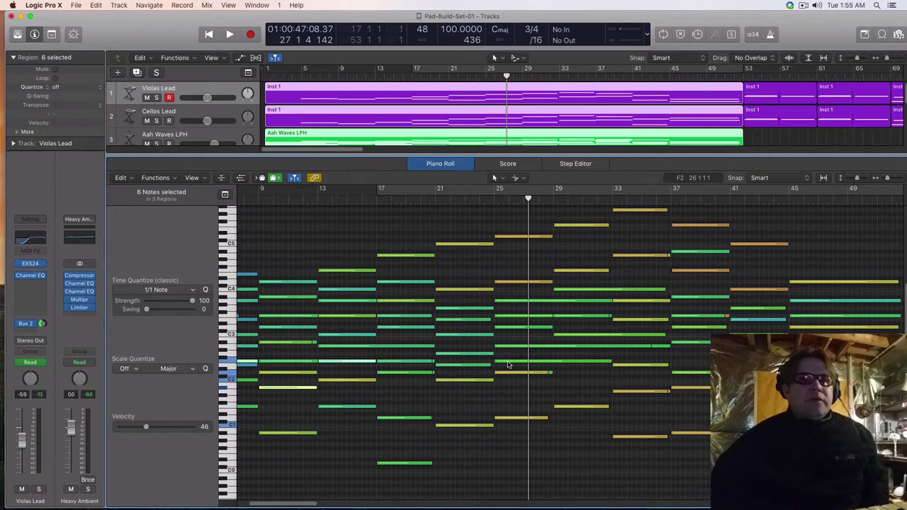
key(super+Right)
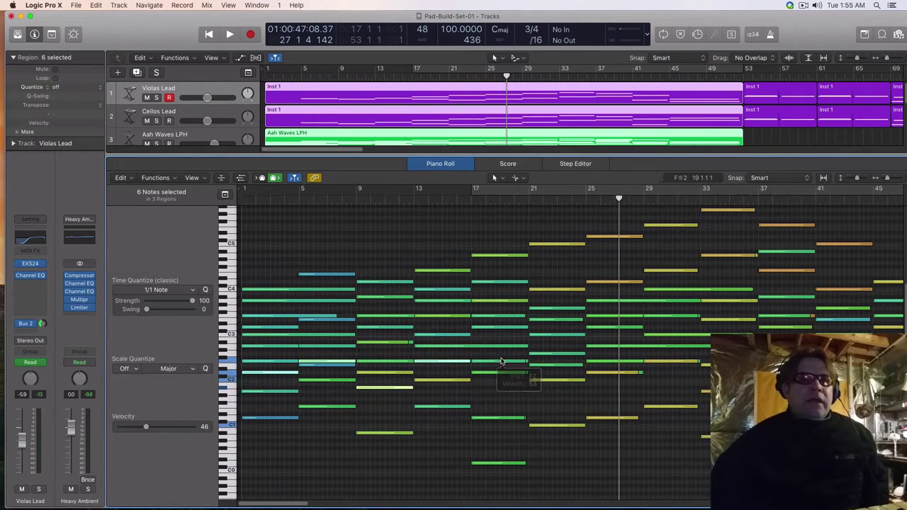
key(super+Left)
key(super+Left)
scroll(498, 361, left, 3)
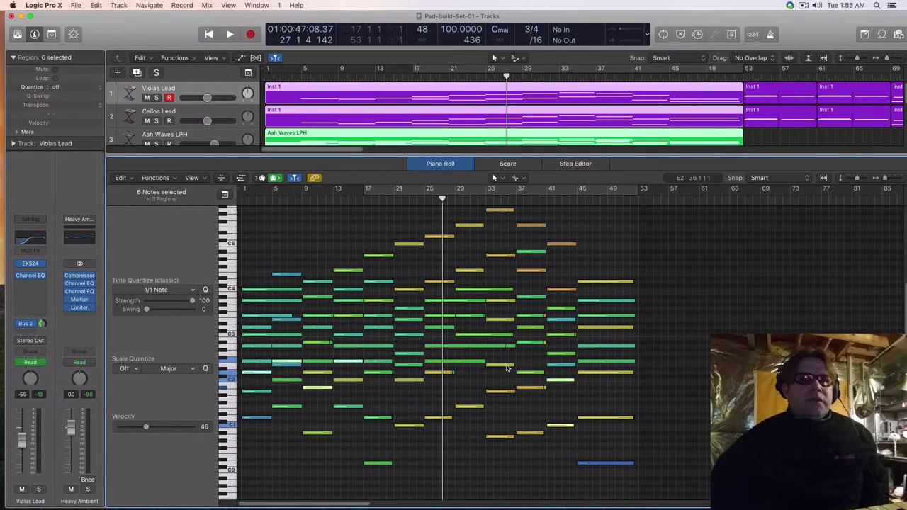
key(super+Right)
scroll(321, 308, left, 2)
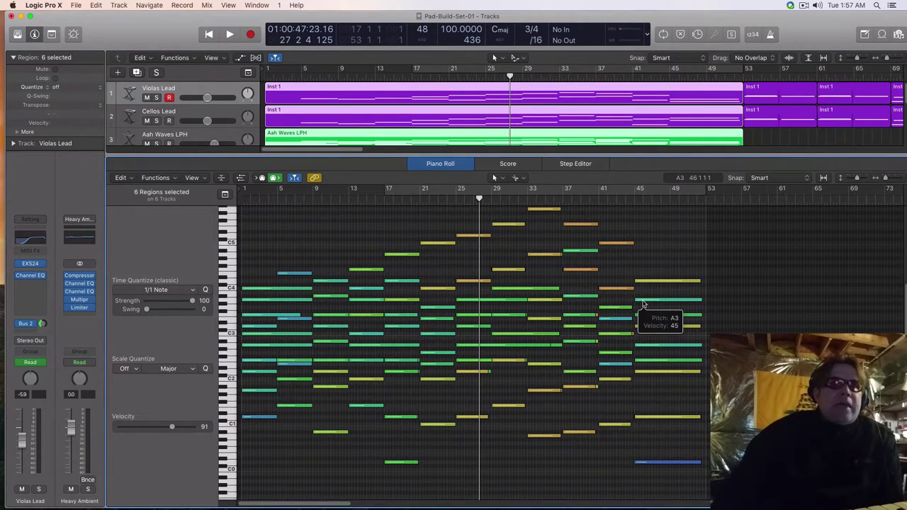
key(p)
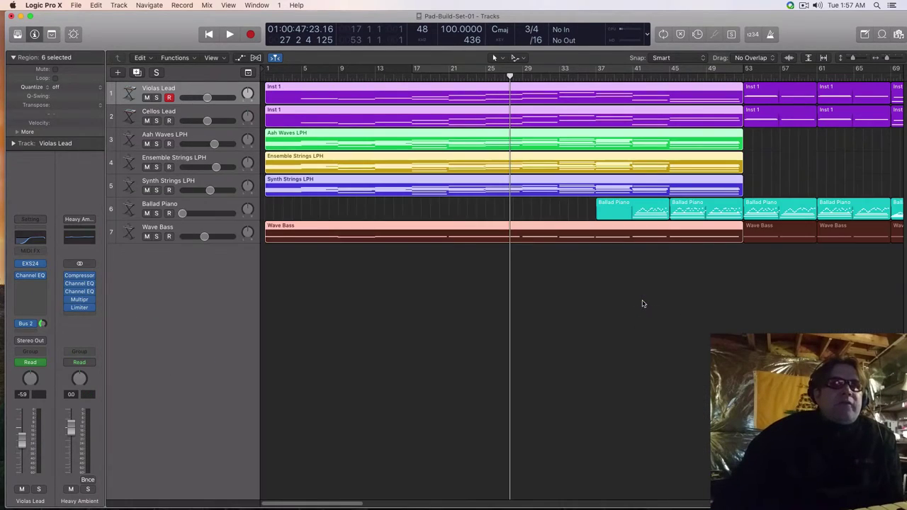
Select the Ballad Piano track, look over its regions from bar 37 onward, and open its EXS24 instrument
click(618, 288)
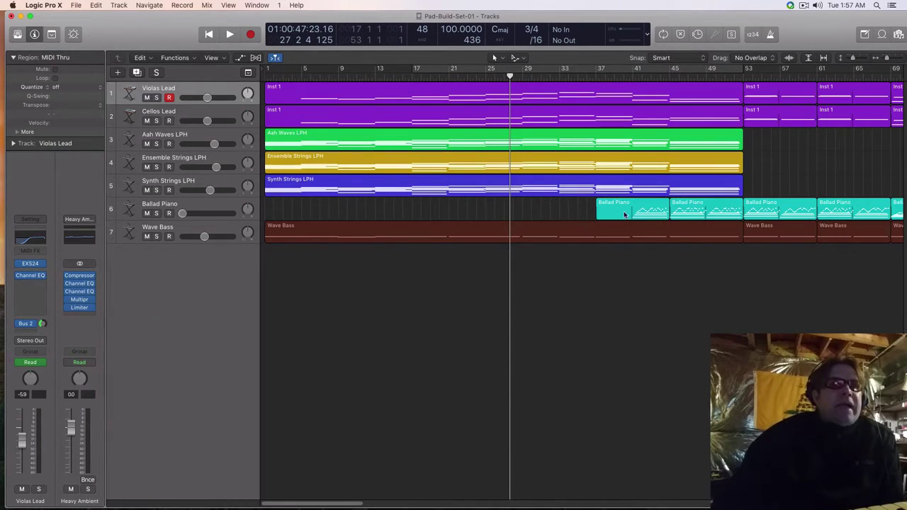
click(213, 205)
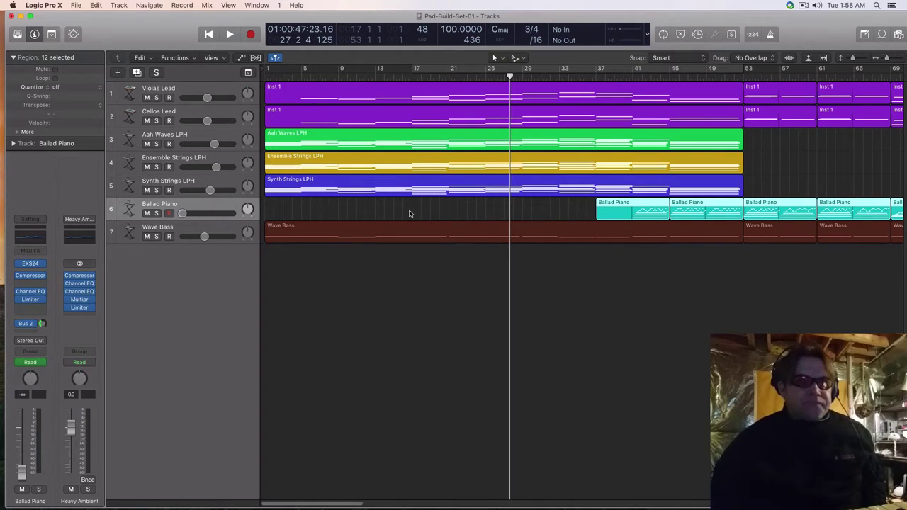
scroll(520, 239, right, 5)
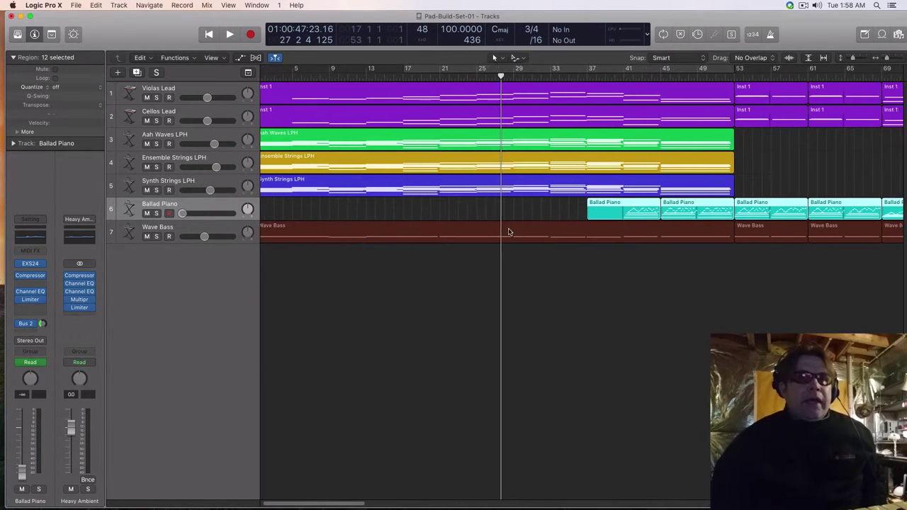
key(super+Right)
key(super+Right)
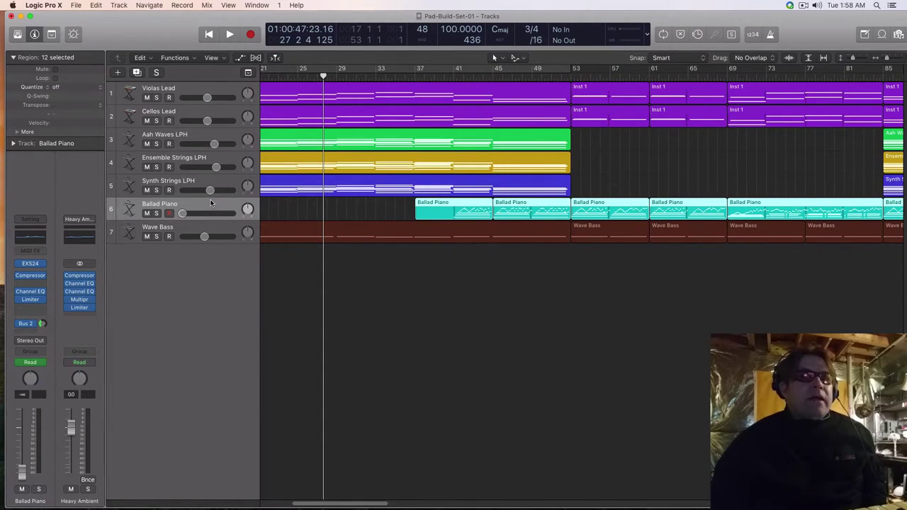
click(30, 263)
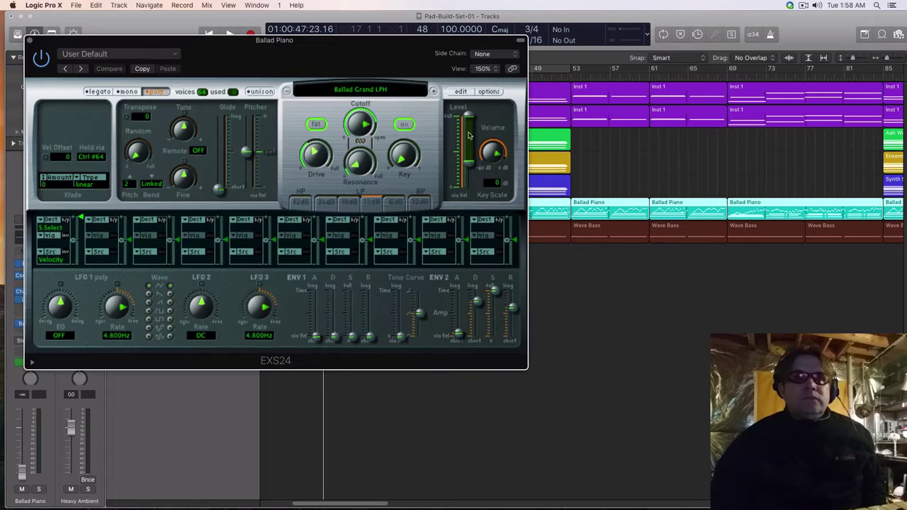
drag(364, 40, 616, 132)
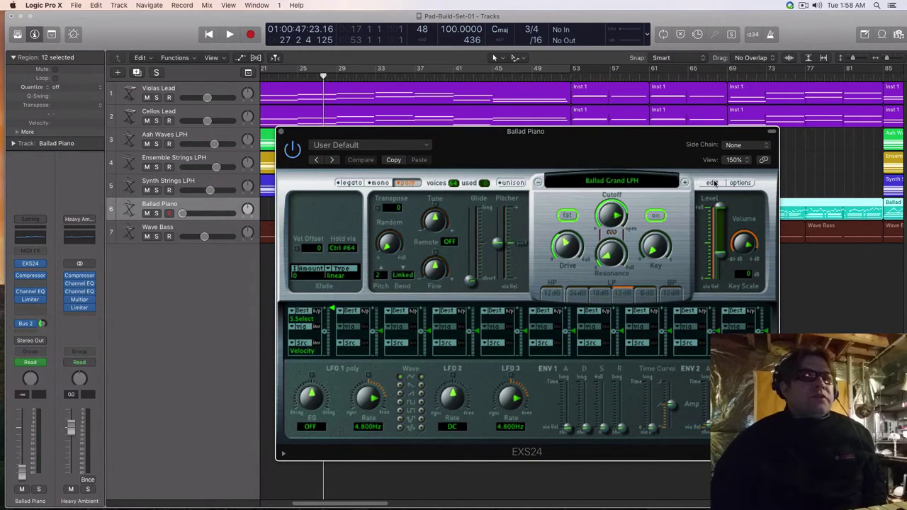
Compare the Pan Left and Pan Right zones and group pan settings of Ballad Grand LPH in the Instrument Editor, then close the editor and EXS24
click(714, 182)
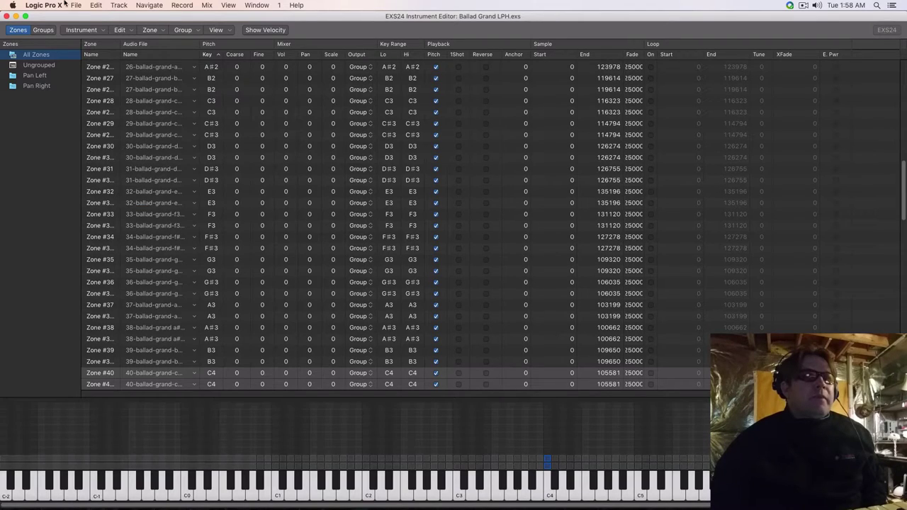
click(38, 77)
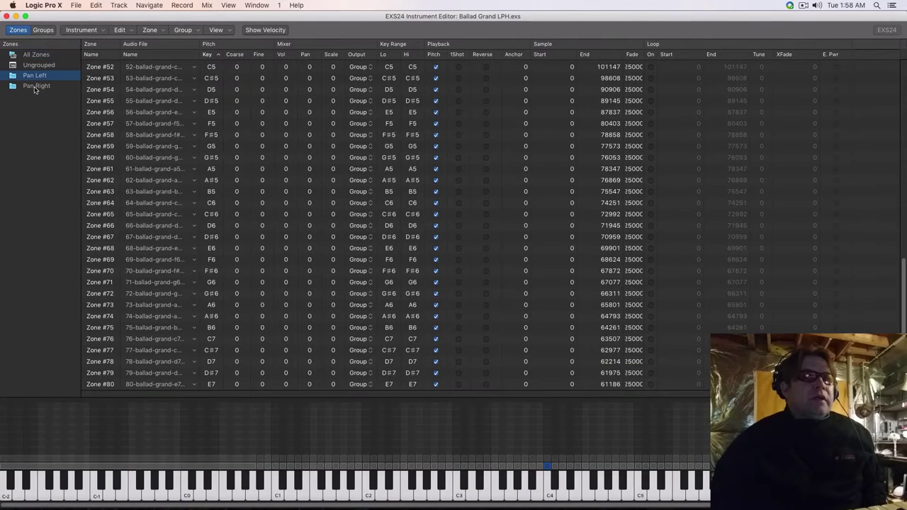
click(35, 87)
click(39, 77)
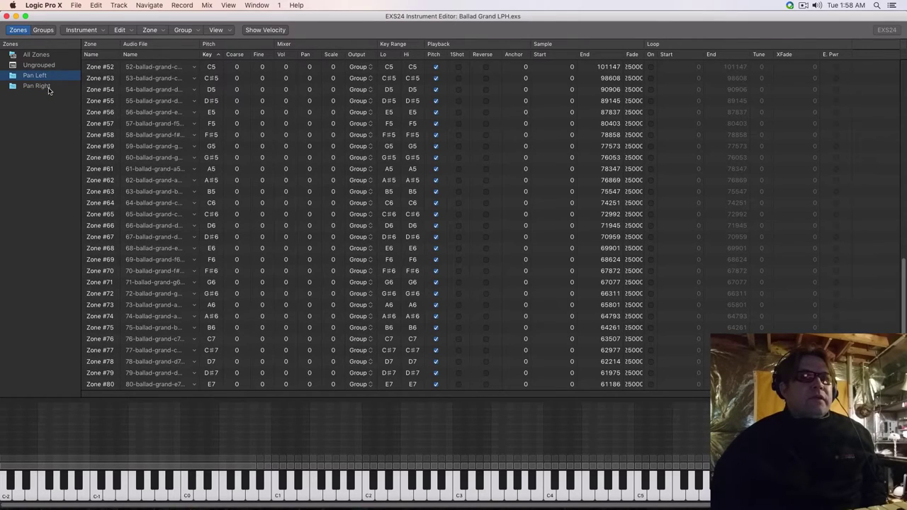
click(43, 88)
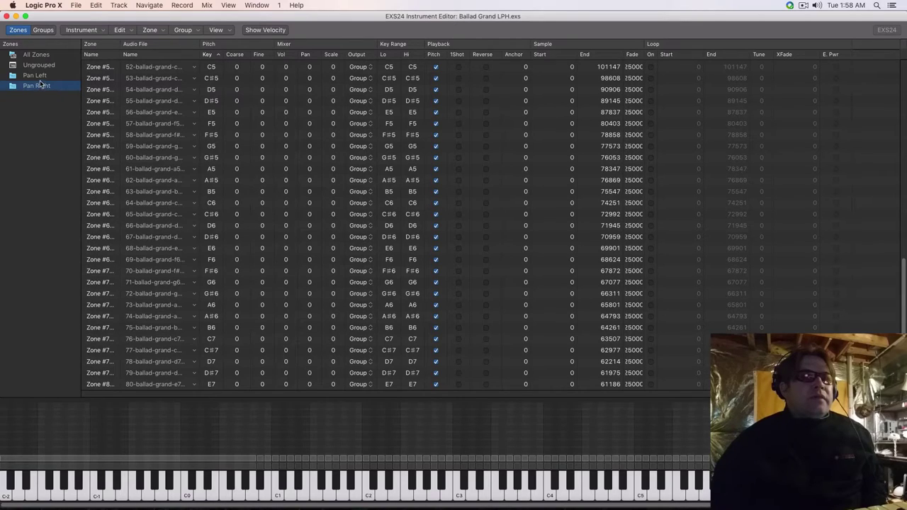
click(38, 76)
click(40, 86)
click(44, 30)
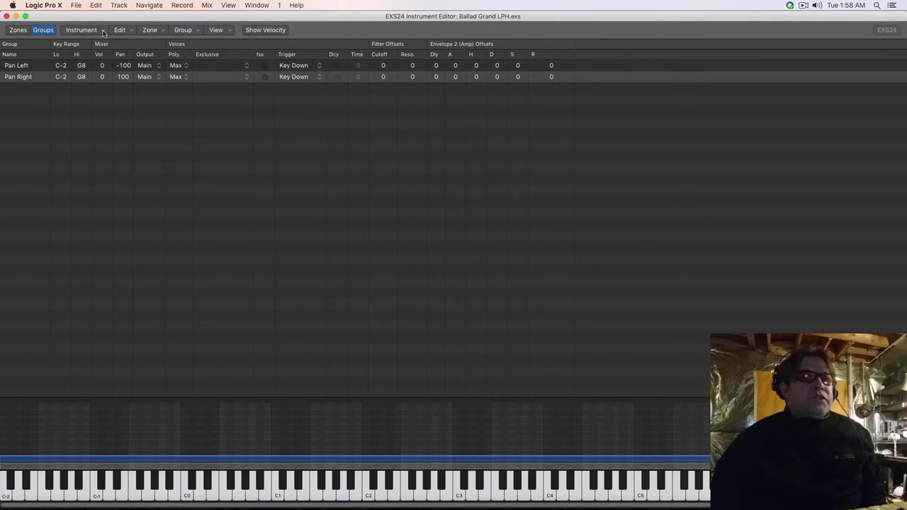
click(6, 16)
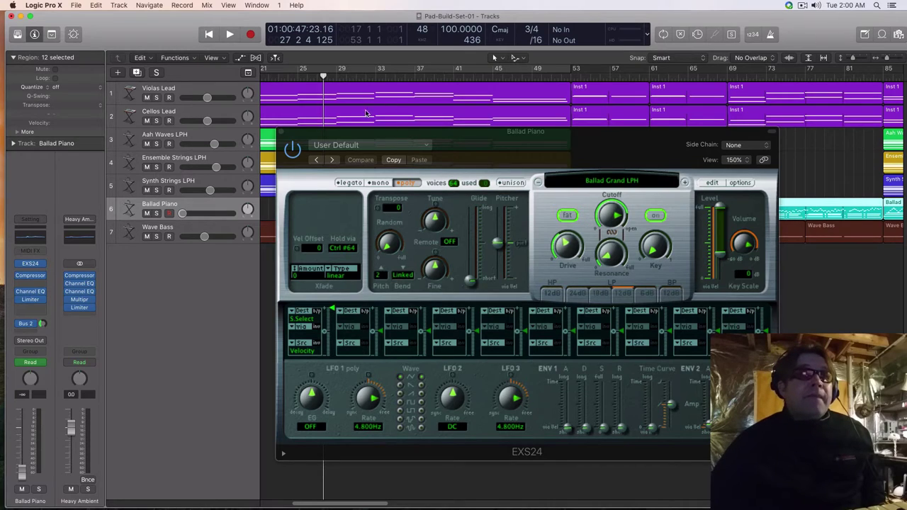
drag(338, 136, 374, 136)
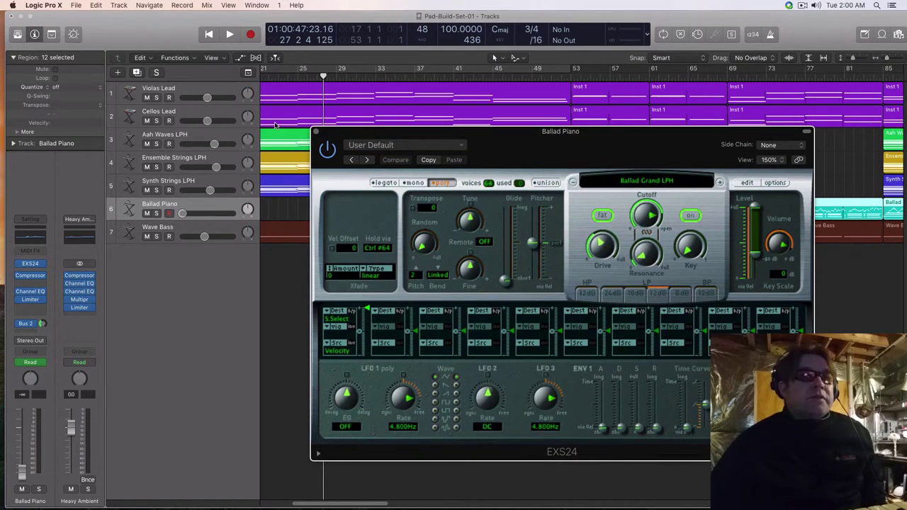
click(317, 133)
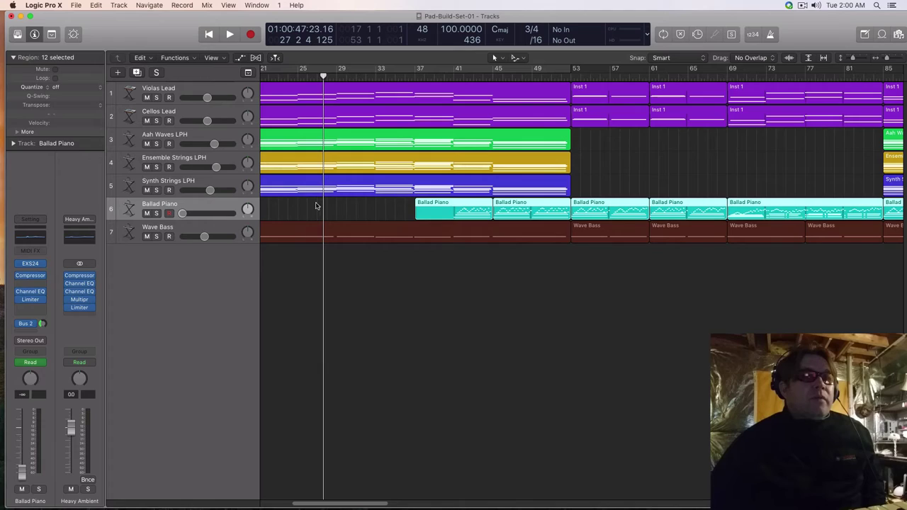
Solo the Ballad Piano track and open its Compressor to inspect the settings
click(155, 213)
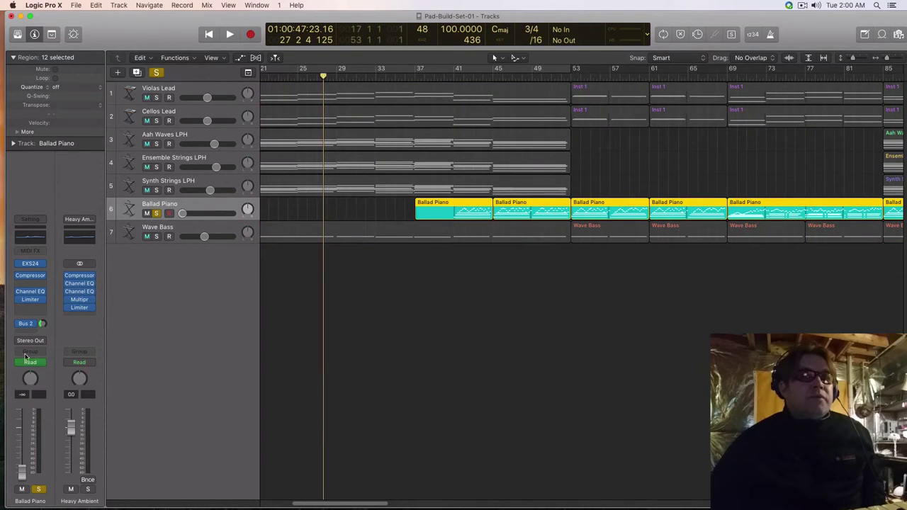
click(30, 276)
drag(312, 34, 592, 86)
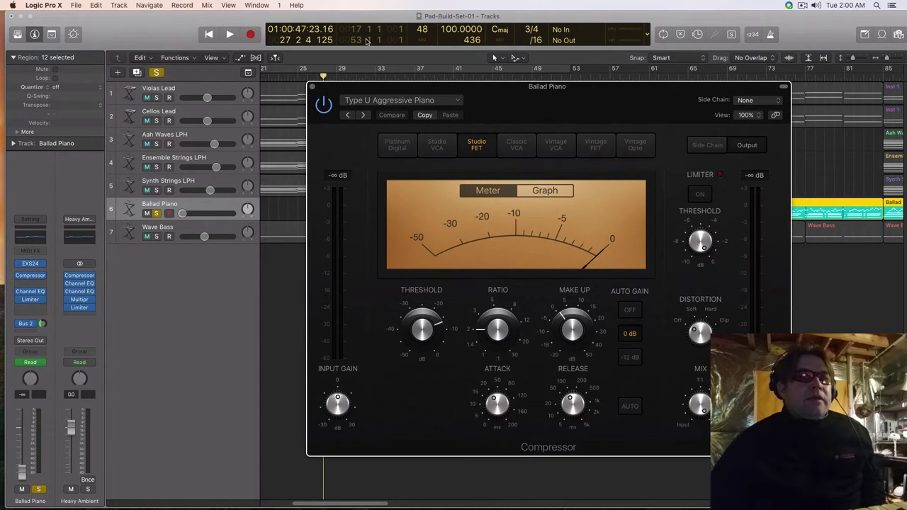
Close the Compressor, inspect the Ballad Piano track's Channel EQ bands and curve, and close the EQ
click(312, 87)
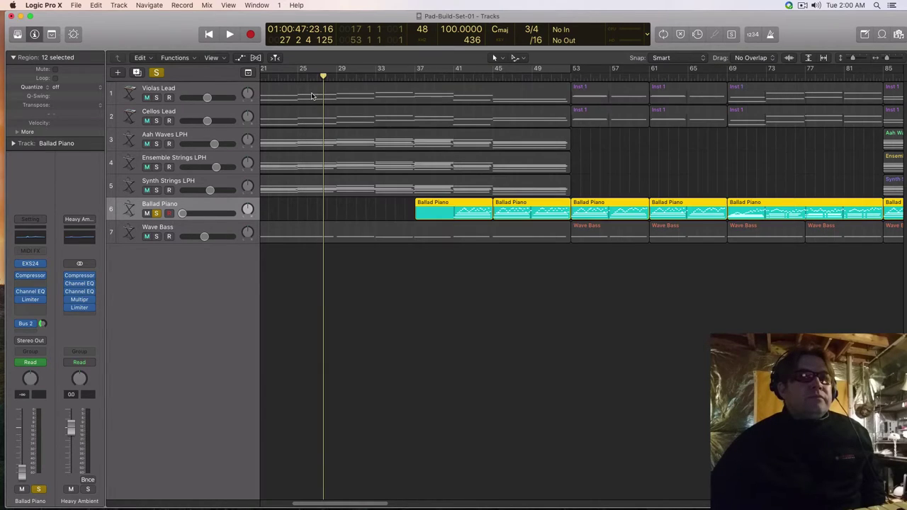
click(30, 291)
drag(182, 54, 414, 140)
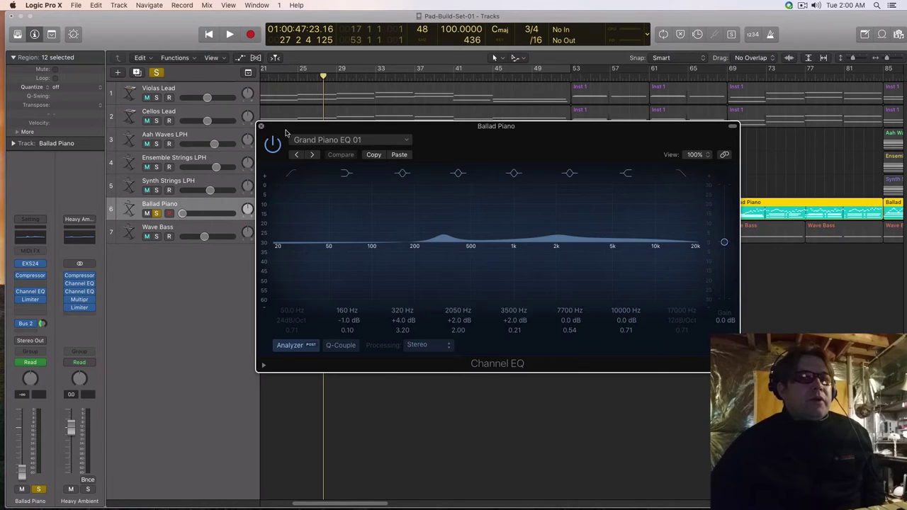
click(260, 126)
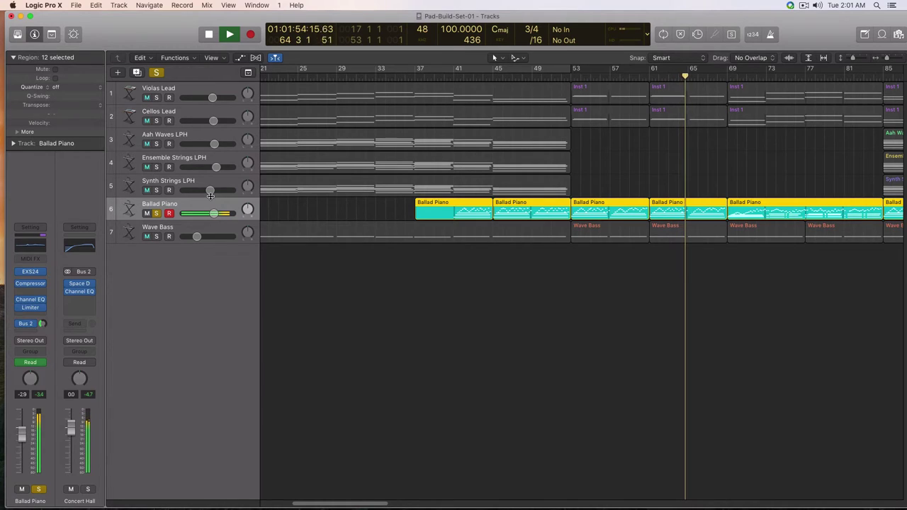
Audition the soloed Ballad Piano track, skipping playback ahead to bar 69 to hear its next region
scroll(268, 254, down, 1)
key(super+Left)
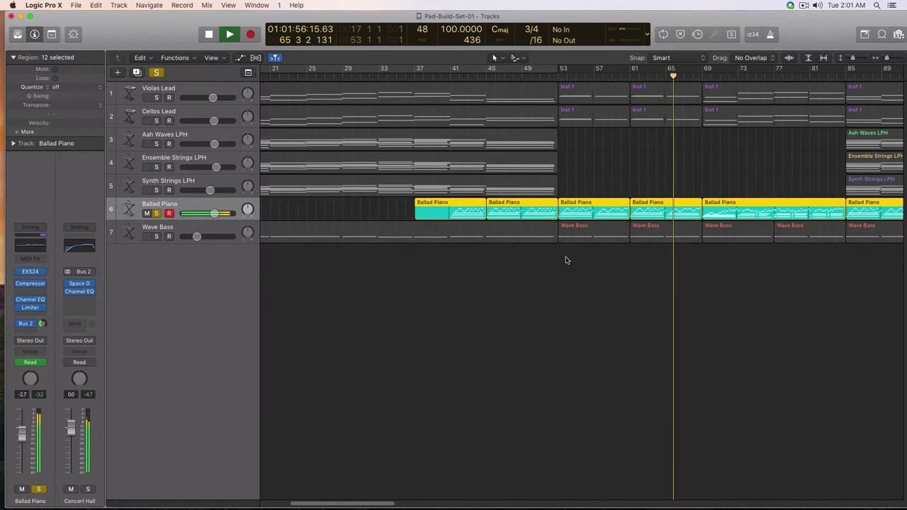
click(702, 78)
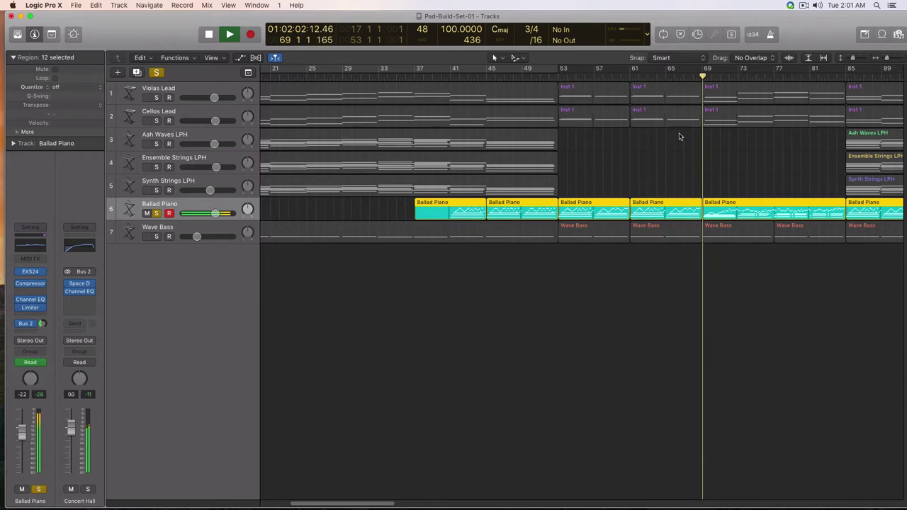
scroll(625, 243, right, 3)
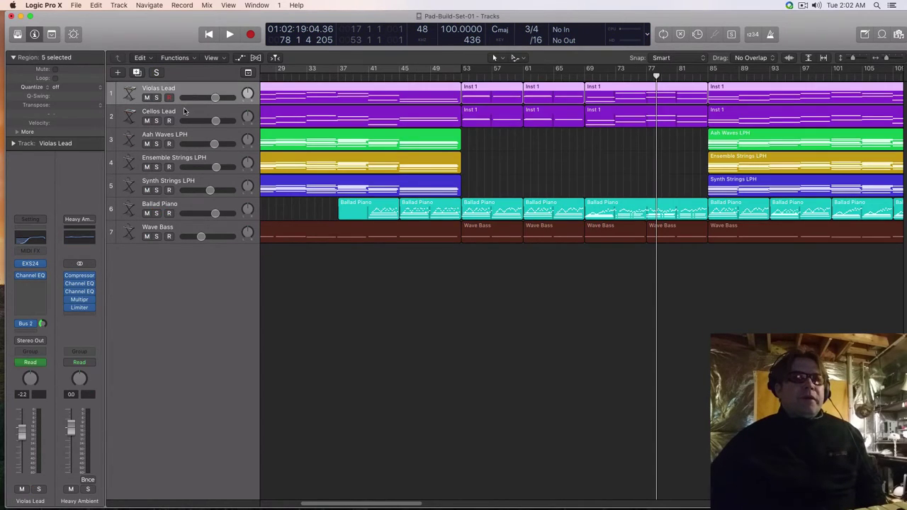
Select the Cellos Lead track, show track automation, and review the volume curves of all seven tracks across the arrangement
click(186, 112)
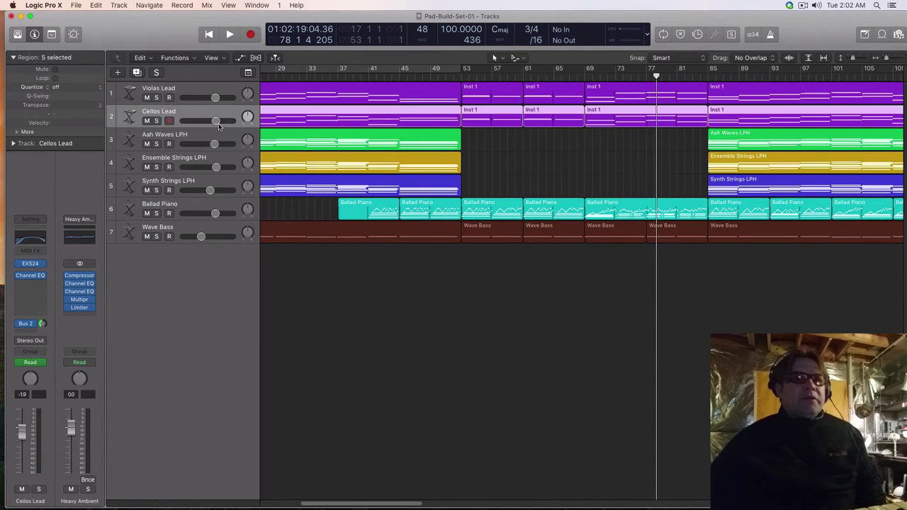
key(a)
scroll(562, 369, down, 8)
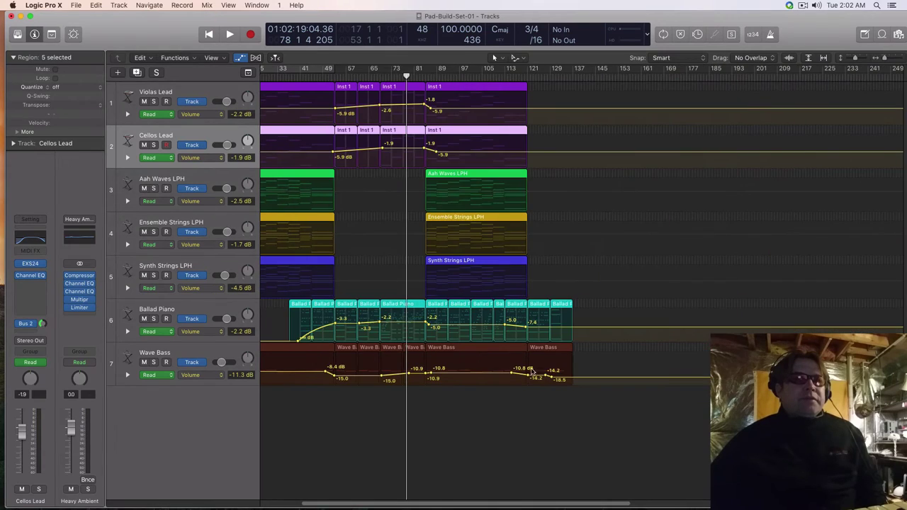
scroll(452, 346, up, 2)
scroll(495, 386, left, 5)
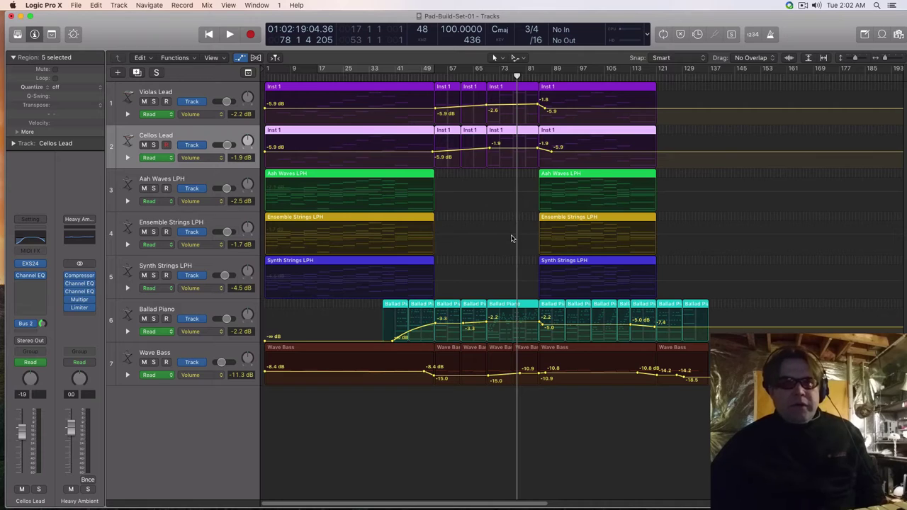
key(super+Right)
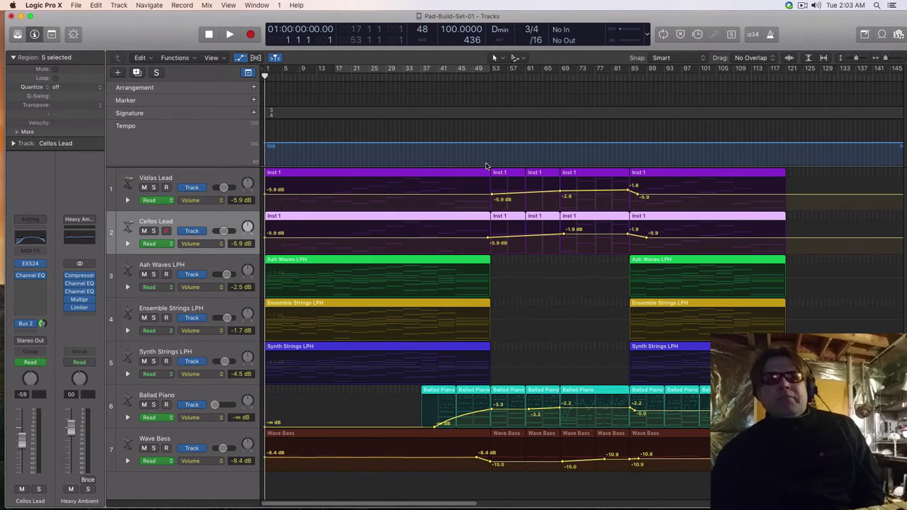
Hide the global tracks, then pan Synth Strings LPH to +24 and Aah Waves LPH to -33
key(g)
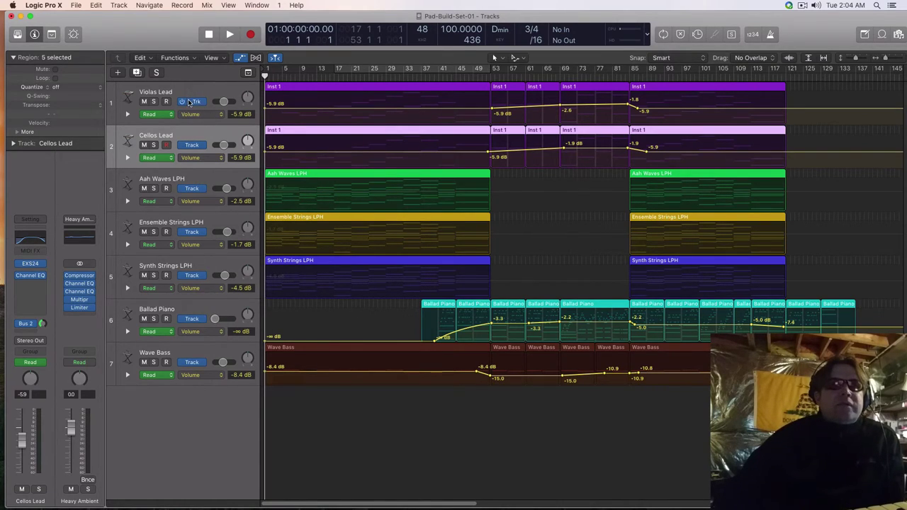
click(212, 179)
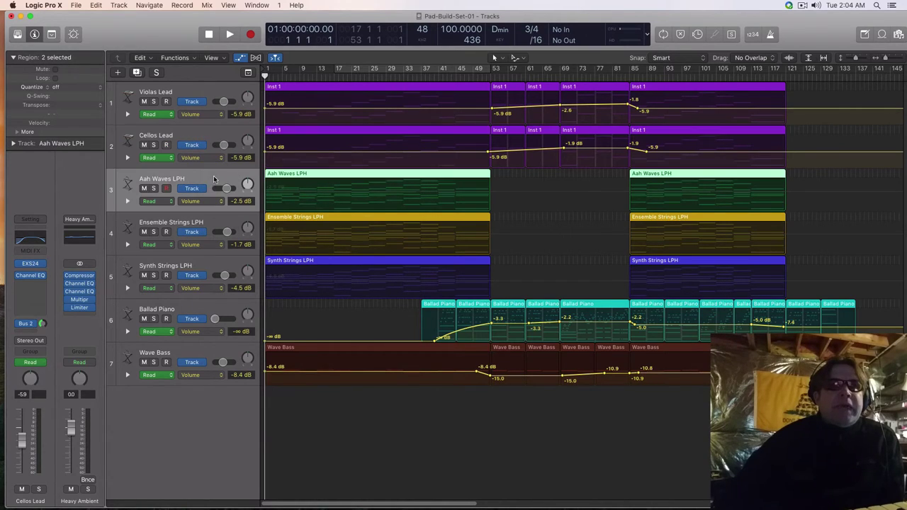
click(230, 261)
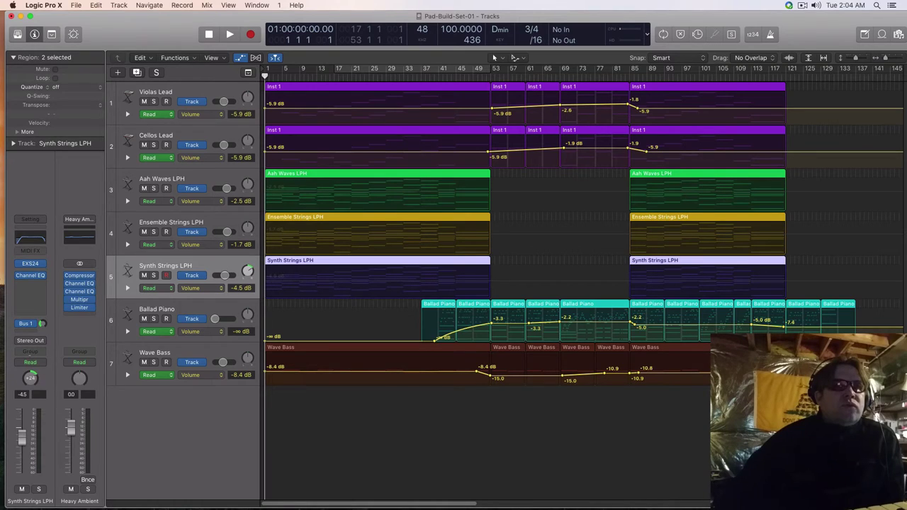
click(168, 182)
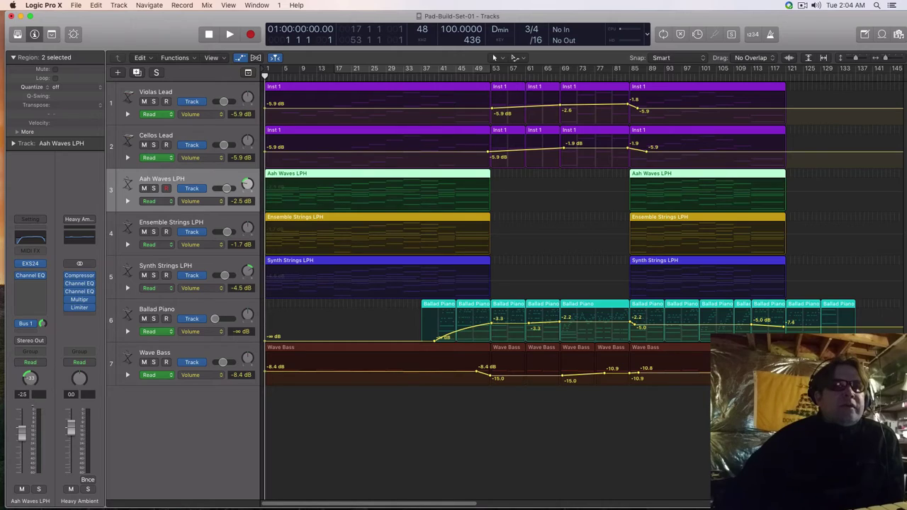
Check the Ensemble Strings LPH, Cellos Lead and Violas Lead tracks, and play the full arrangement from bar 1
click(195, 225)
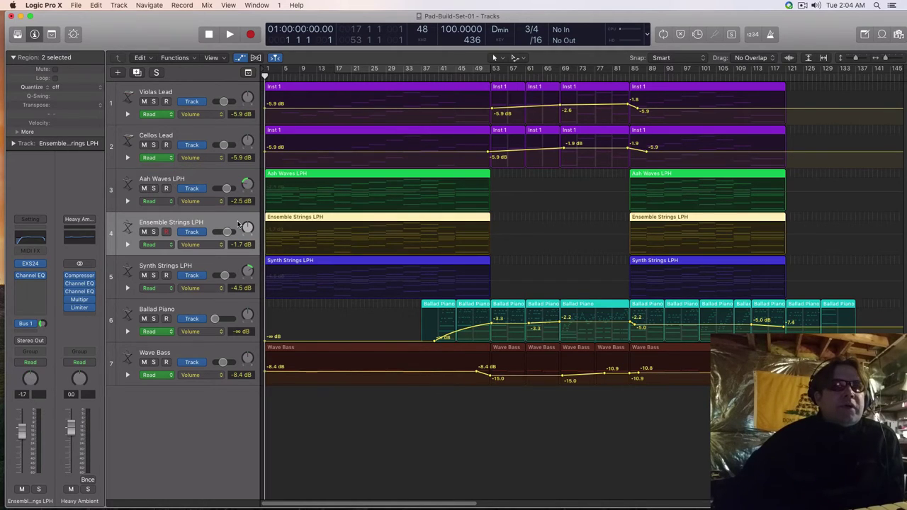
click(175, 136)
click(172, 91)
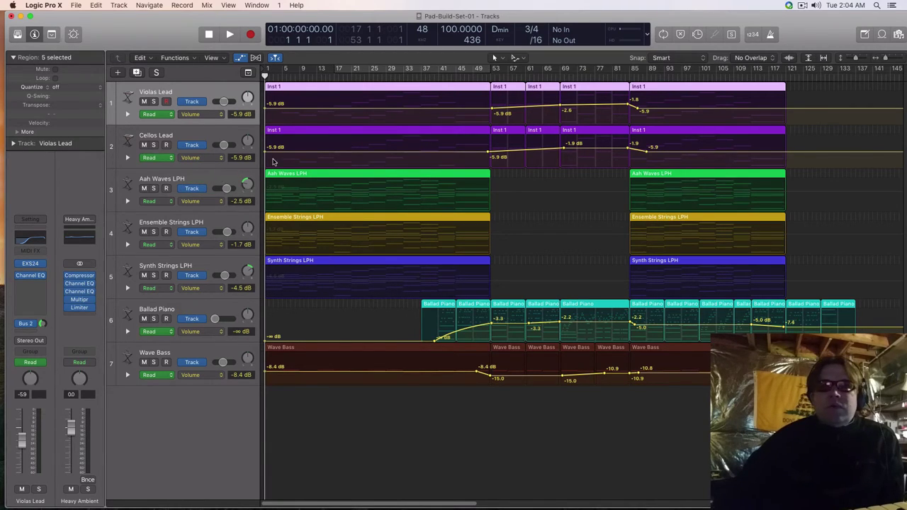
drag(217, 20, 213, 19)
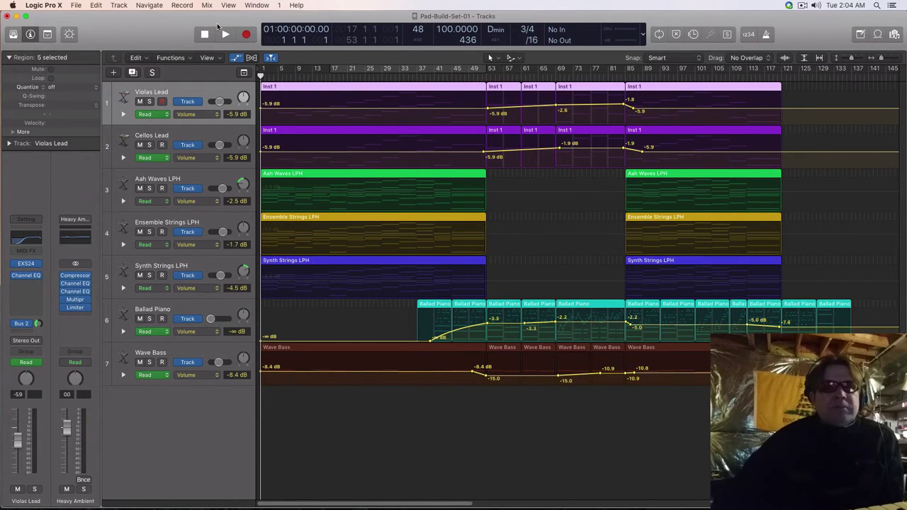
key(space)
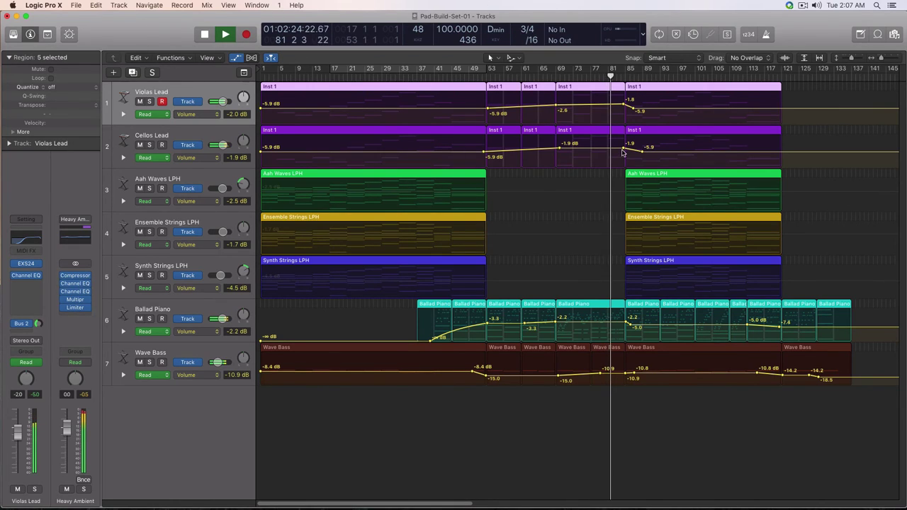
Lower the lead strings' volume automation: Cellos Lead peaks to -3.6 and -4.4 dB, Violas Lead peaks to -5.1 and -4.3 dB
drag(624, 145, 623, 151)
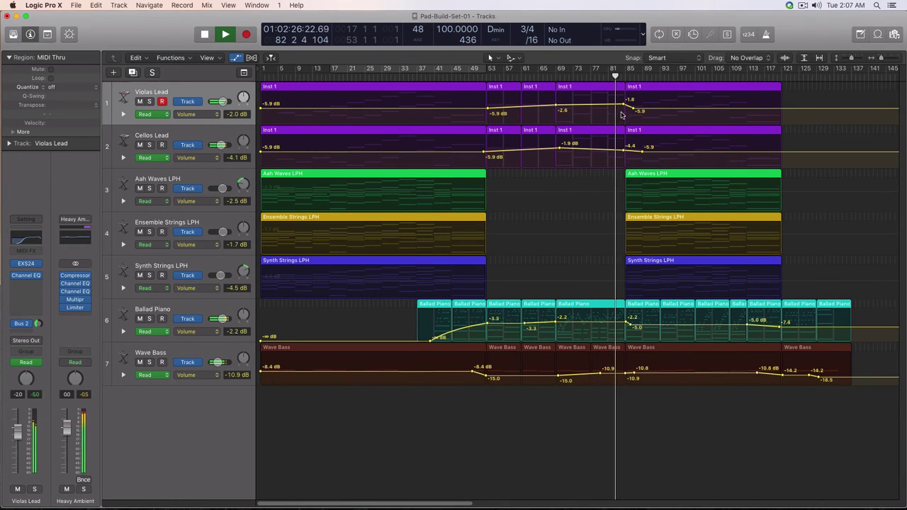
drag(621, 104, 621, 109)
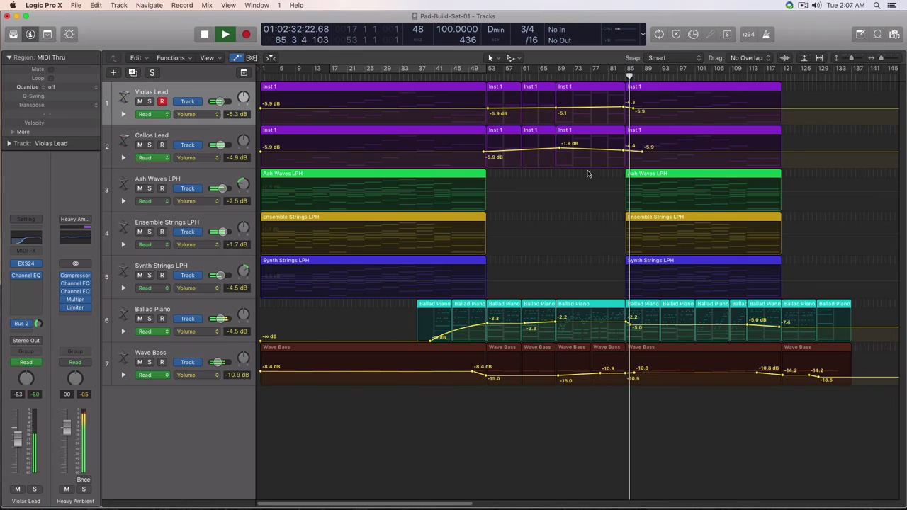
click(560, 147)
drag(560, 147, 559, 150)
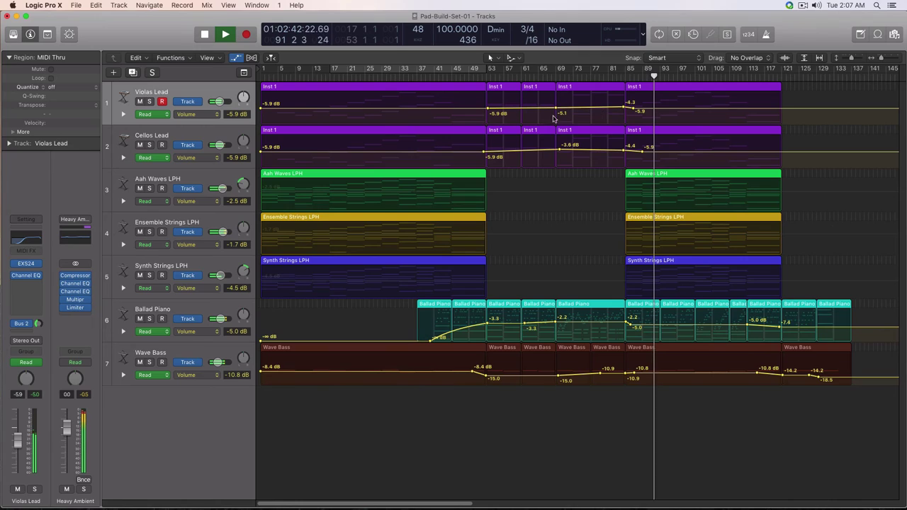
Shift Ballad Piano's -5.0 dB volume point slightly later and reshape Wave Bass automation to reach -7.4 dB near bar 91, ending near bar 134
drag(637, 328, 637, 328)
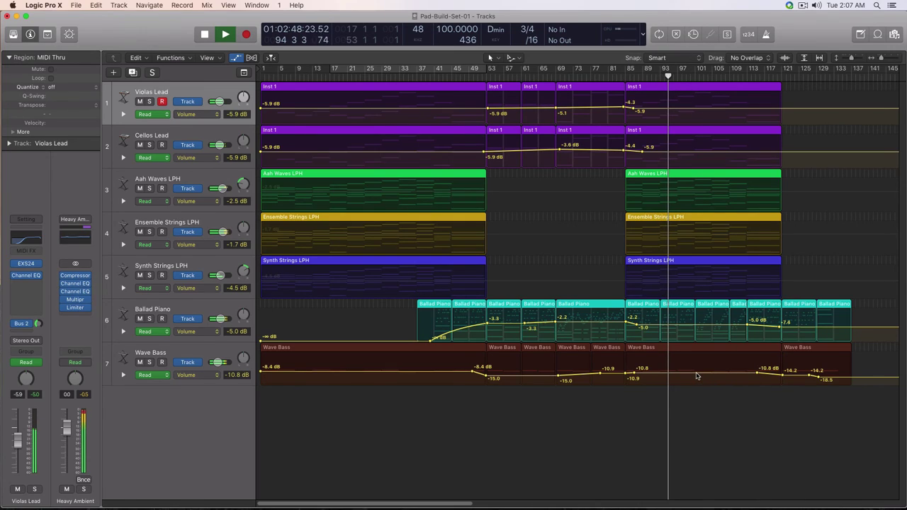
drag(698, 374, 696, 370)
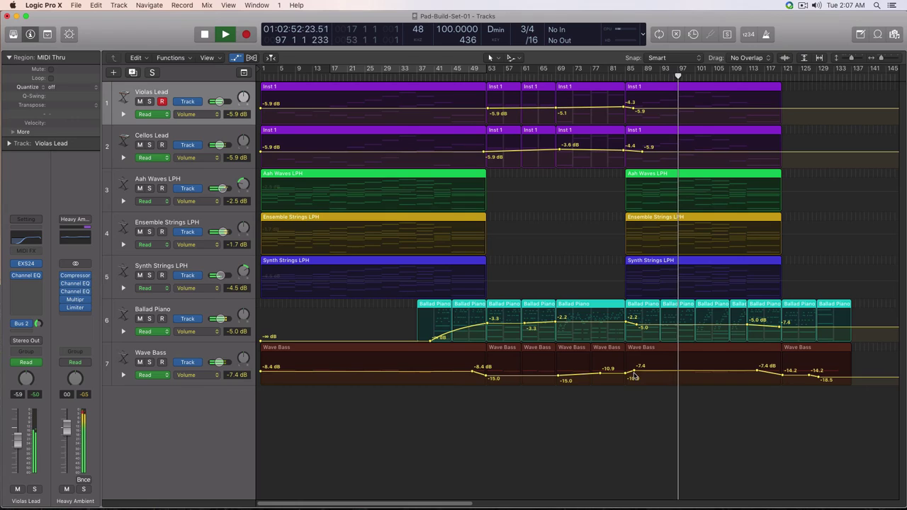
drag(633, 372, 686, 374)
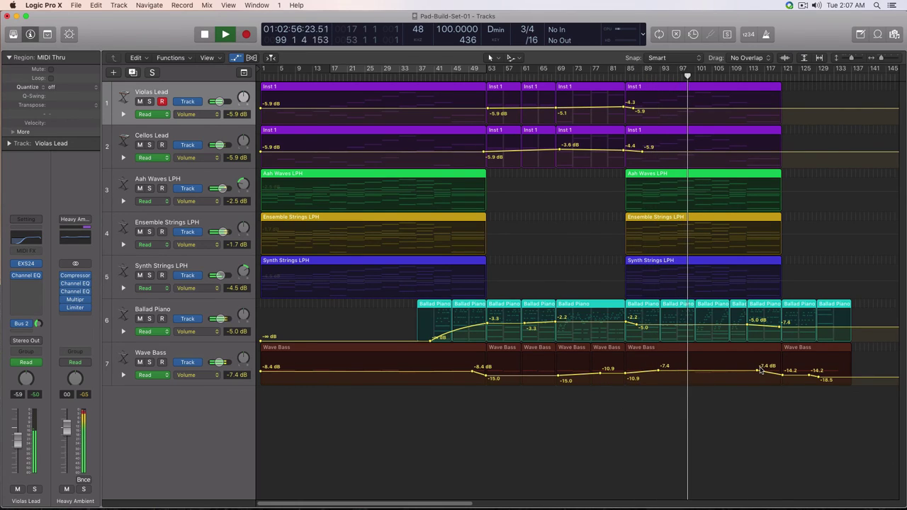
drag(810, 380, 842, 377)
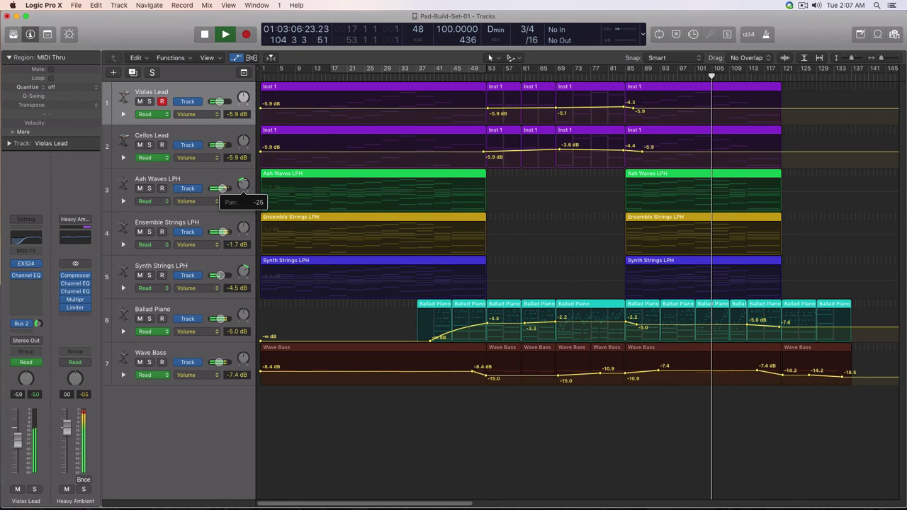
Bring the Aah Waves LPH and Synth Strings LPH pans closer to centre
drag(246, 272, 246, 278)
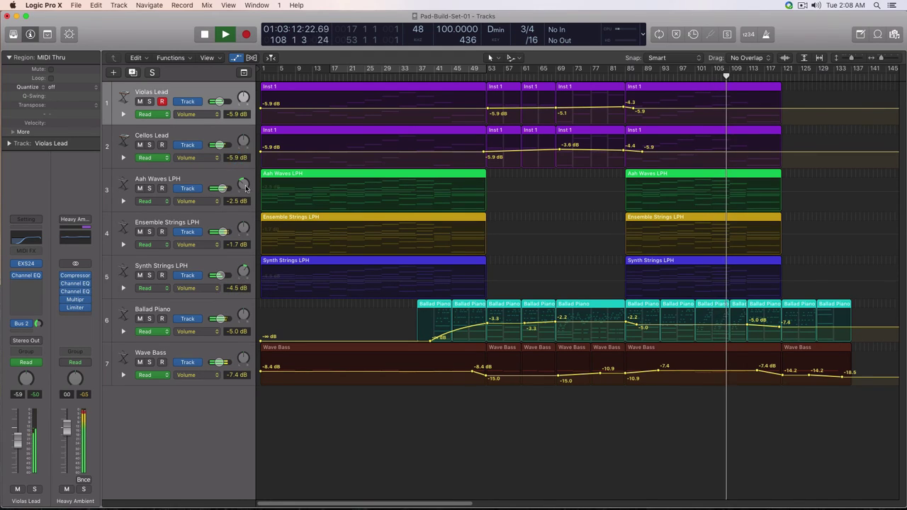